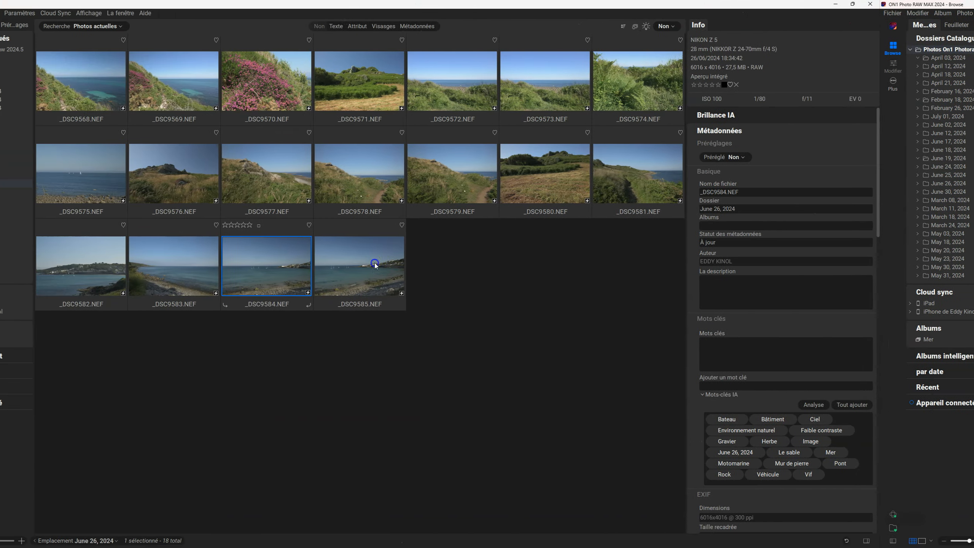
Step: Add _DSC9584.NEF from the June 26, 2024 folder to the Mer album and open that album
{"action": "left_click_drag", "start_coordinate": [360, 265], "coordinate": [60, 339]}
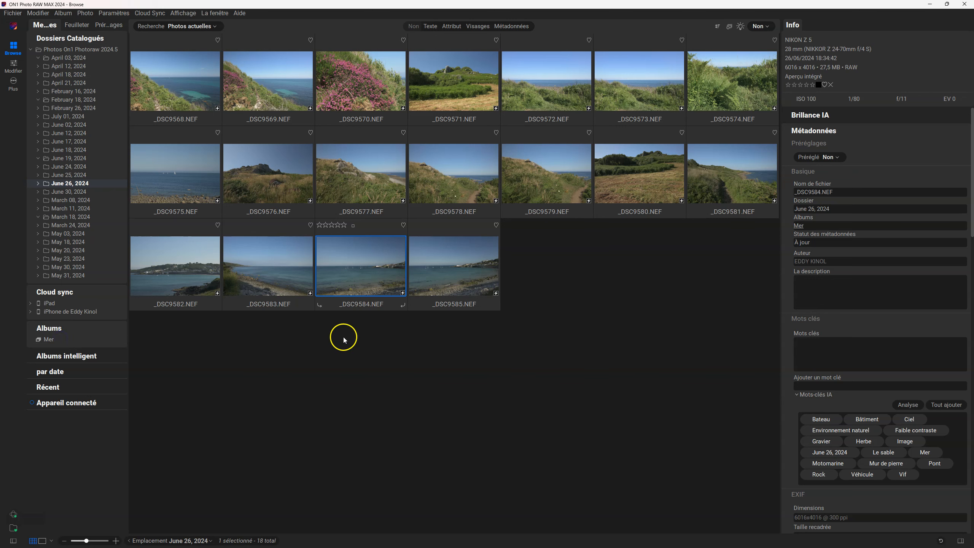
{"action": "left_click", "coordinate": [47, 339]}
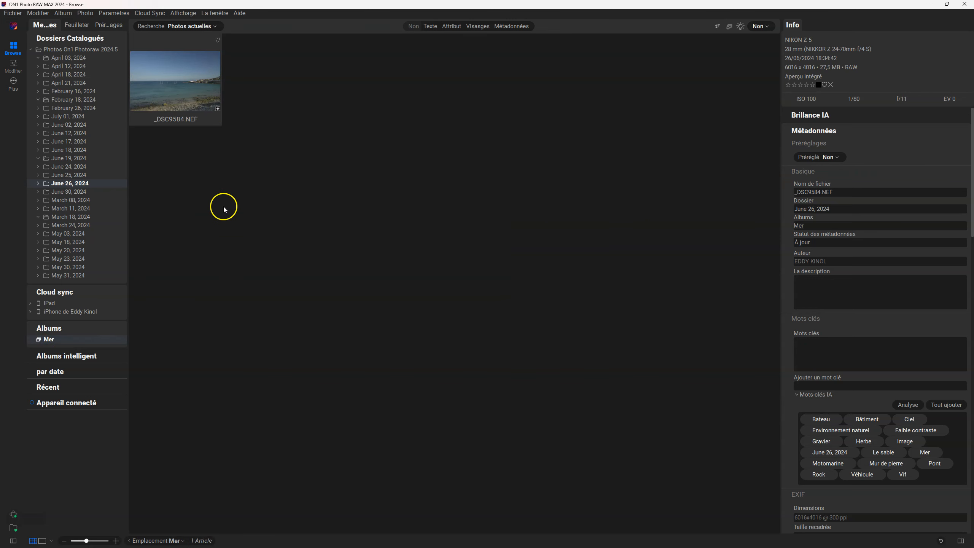
Step: Rate _DSC9584.NEF five stars, mark it as a favourite and give it the blue (Bleu) colour label
{"action": "left_click", "coordinate": [191, 72]}
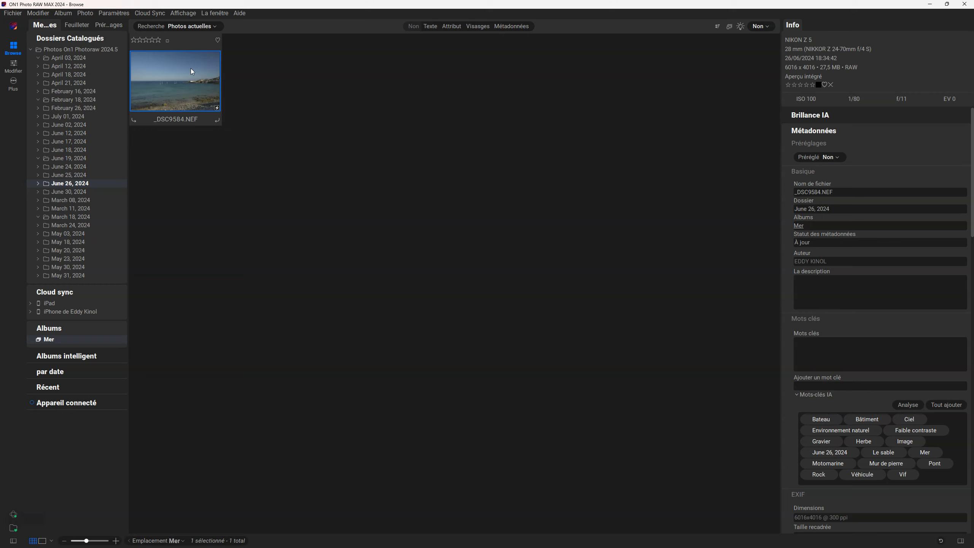
{"action": "left_click", "coordinate": [158, 40]}
{"action": "left_click", "coordinate": [218, 40]}
{"action": "left_click", "coordinate": [167, 40]}
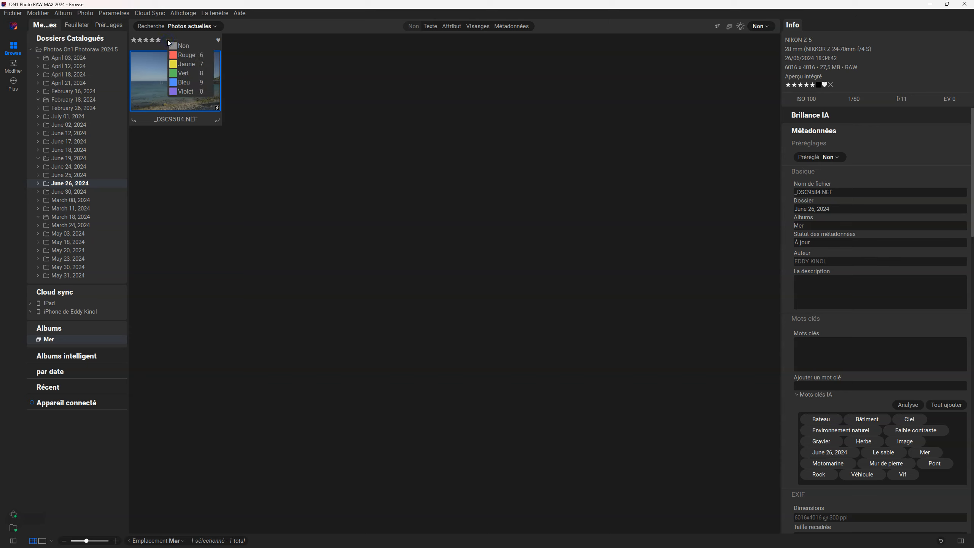
{"action": "left_click", "coordinate": [177, 83]}
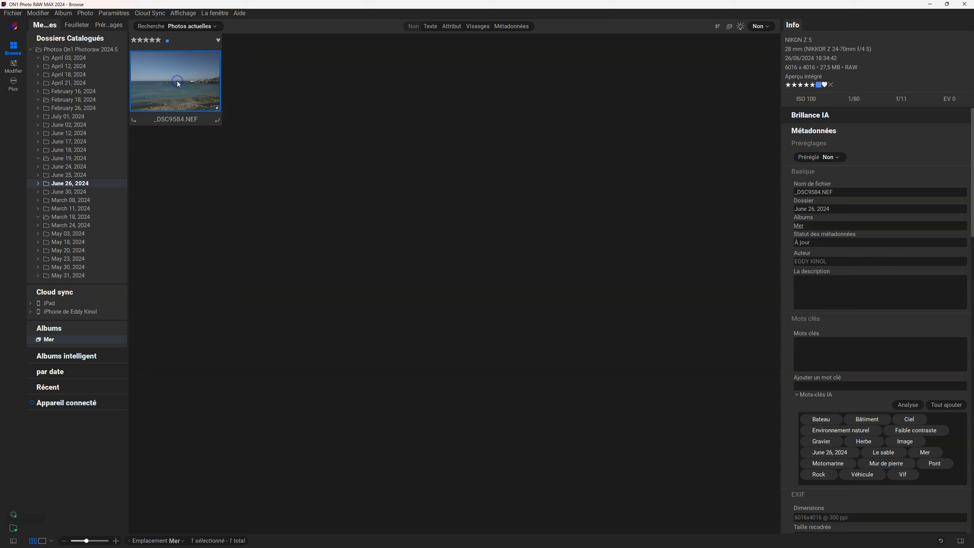
{"action": "left_click", "coordinate": [185, 80]}
Step: Add _DSC9601.NEF from the June 30, 2024 folder to the Mer album and open that album
{"action": "left_click", "coordinate": [69, 192]}
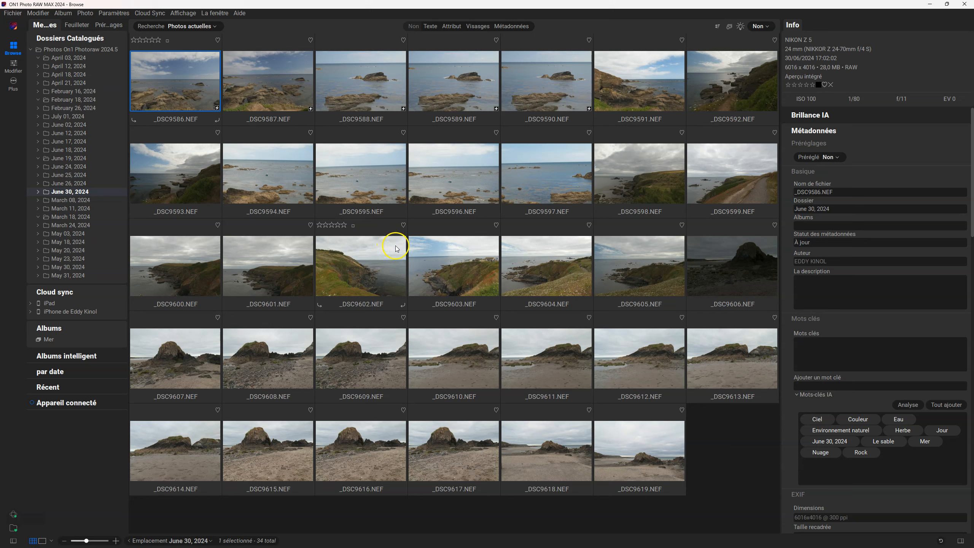
{"action": "left_click", "coordinate": [547, 176]}
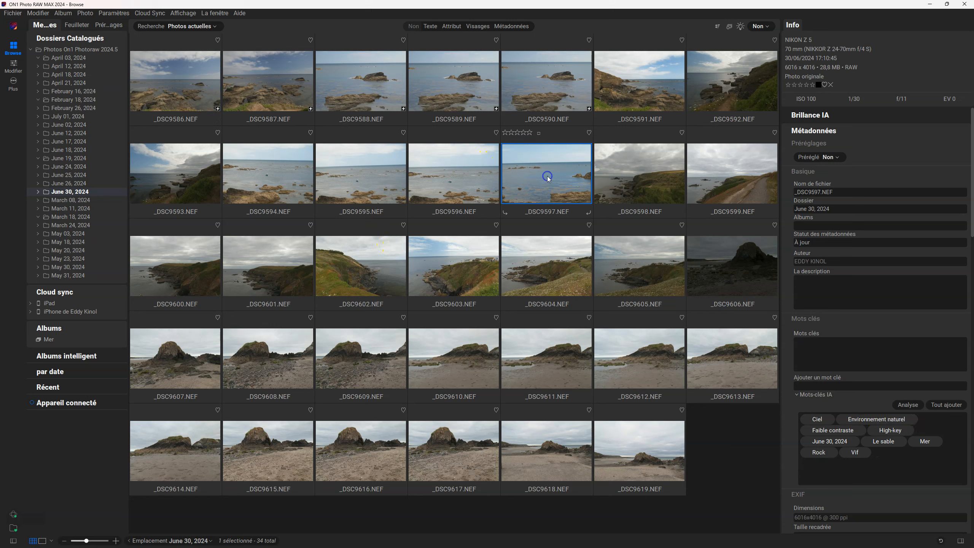
{"action": "left_click", "coordinate": [362, 277]}
{"action": "left_click", "coordinate": [275, 285]}
{"action": "left_click_drag", "start_coordinate": [274, 280], "coordinate": [57, 337]}
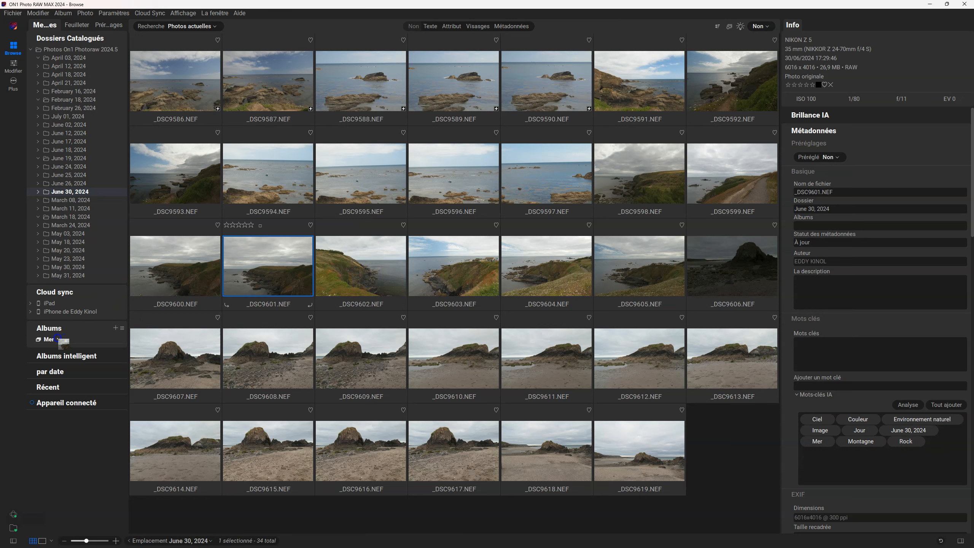
{"action": "left_click", "coordinate": [50, 338]}
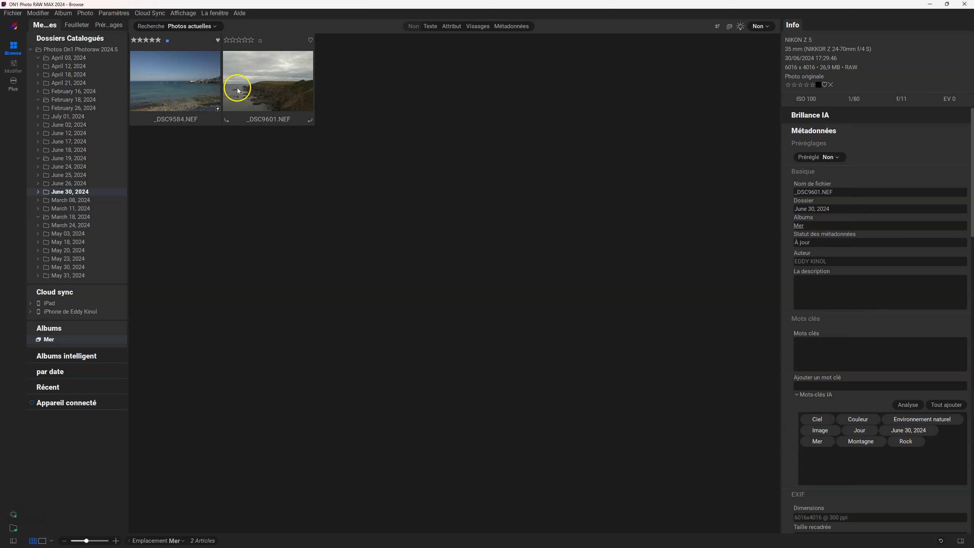
Step: Filter the Mer album by attribute to show only photos rated five stars
{"action": "left_click", "coordinate": [455, 27]}
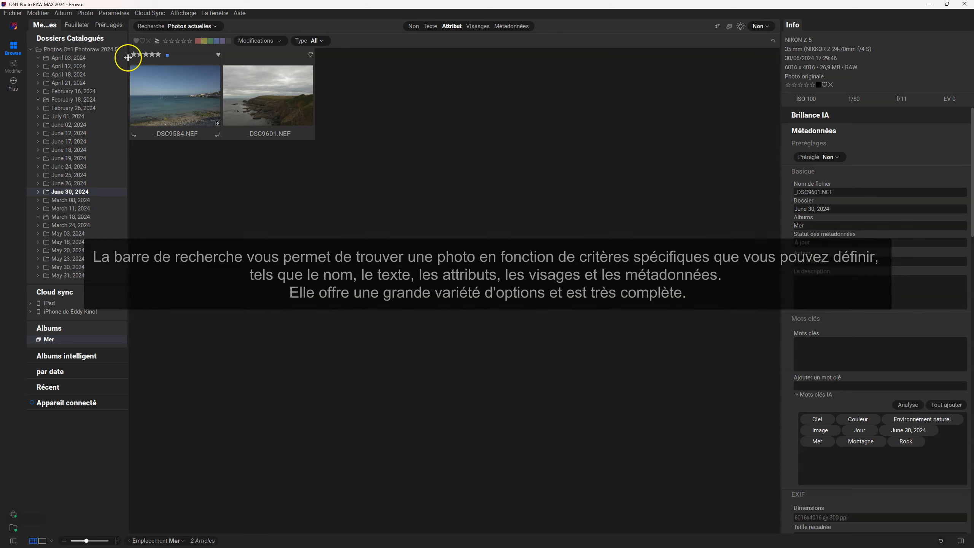
{"action": "left_click", "coordinate": [189, 42]}
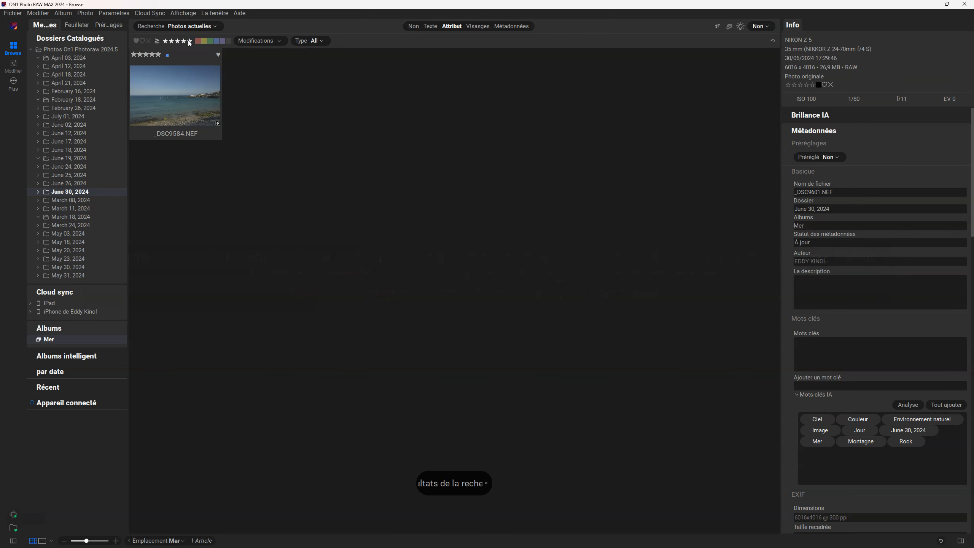
Step: Compare the five-star filter's results with the rating rule set to Moins que ou égal and Meilleur que ou égal
{"action": "left_click", "coordinate": [157, 41]}
{"action": "left_click", "coordinate": [170, 60]}
{"action": "left_click", "coordinate": [157, 41]}
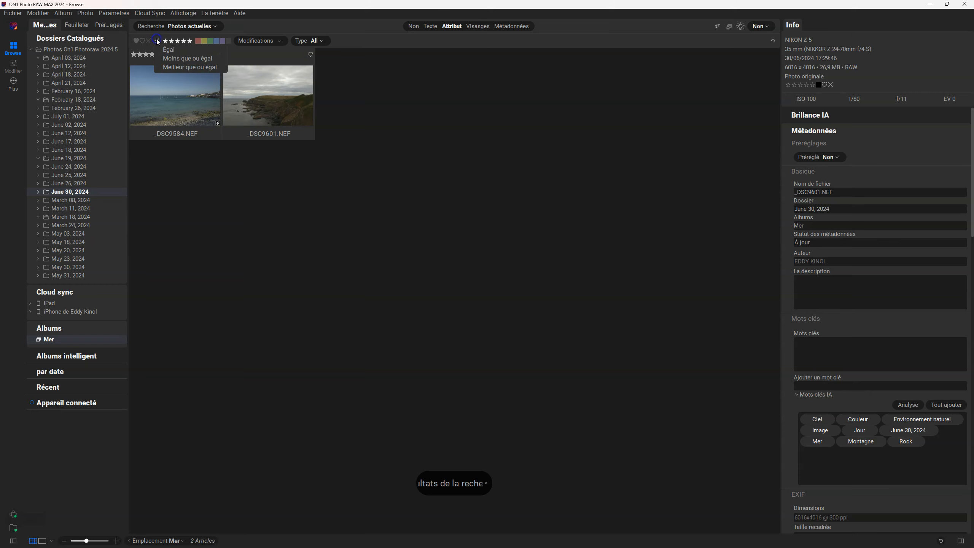
{"action": "left_click", "coordinate": [168, 65]}
{"action": "left_click", "coordinate": [157, 40]}
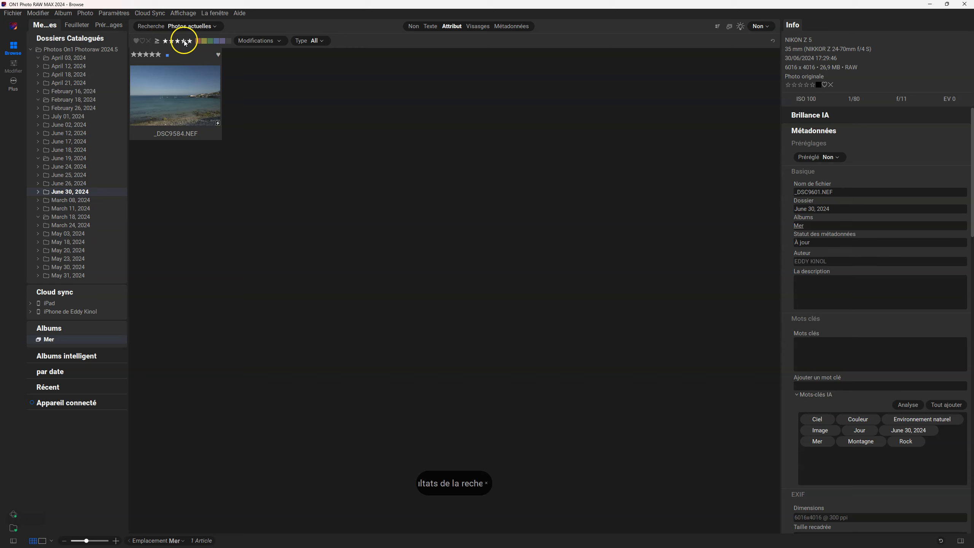
{"action": "left_click", "coordinate": [152, 41]}
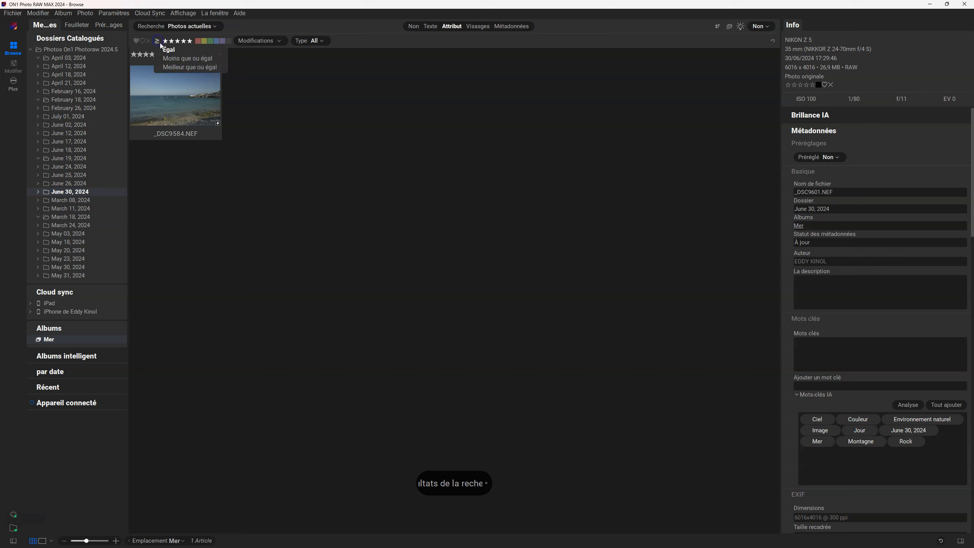
{"action": "left_click", "coordinate": [174, 62]}
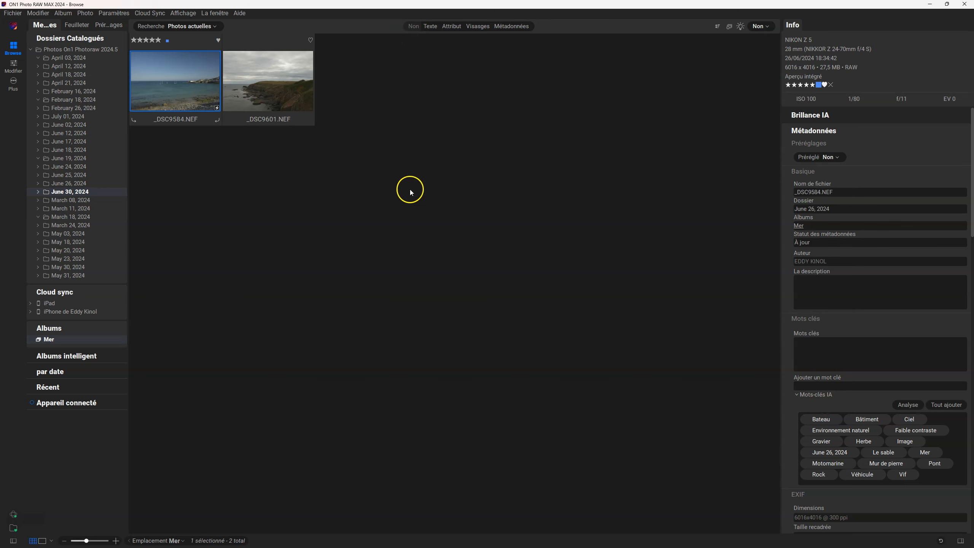
Step: Select _DSC9584.NEF and _DSC9601.NEF together in the Mer album
{"action": "left_click", "coordinate": [261, 76]}
{"action": "left_click", "coordinate": [193, 69]}
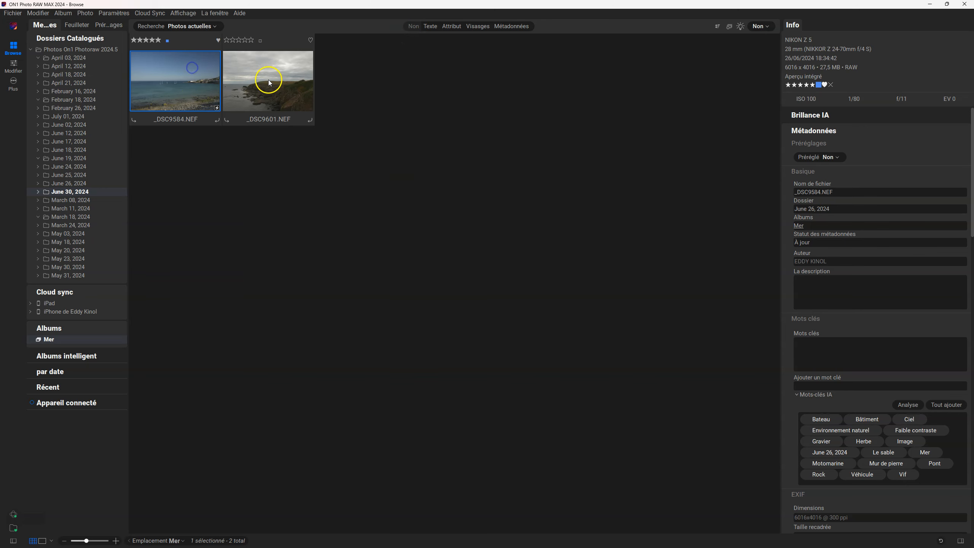
{"action": "left_click", "coordinate": [283, 98], "text": "shift"}
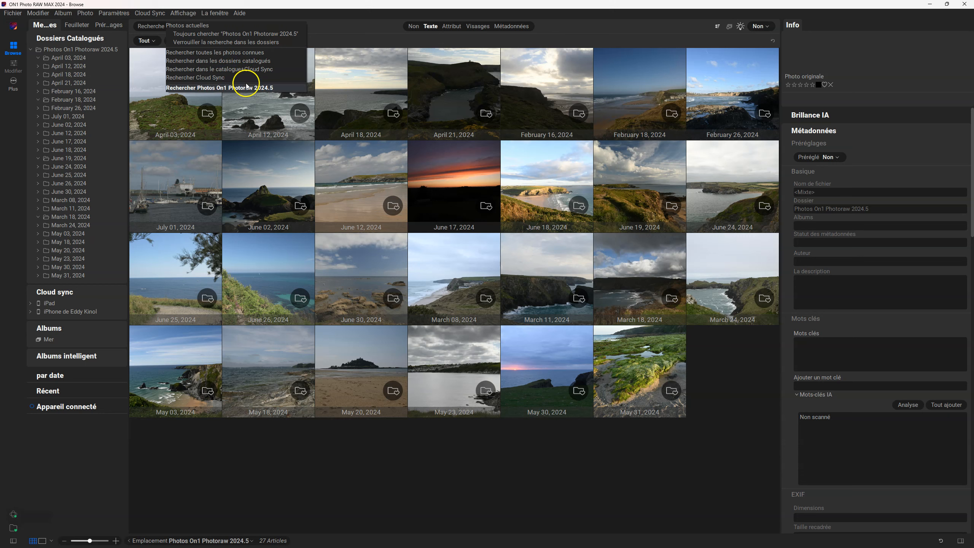
Step: Search all catalogued folders for photos whose text contains "champ"
{"action": "left_click", "coordinate": [250, 63]}
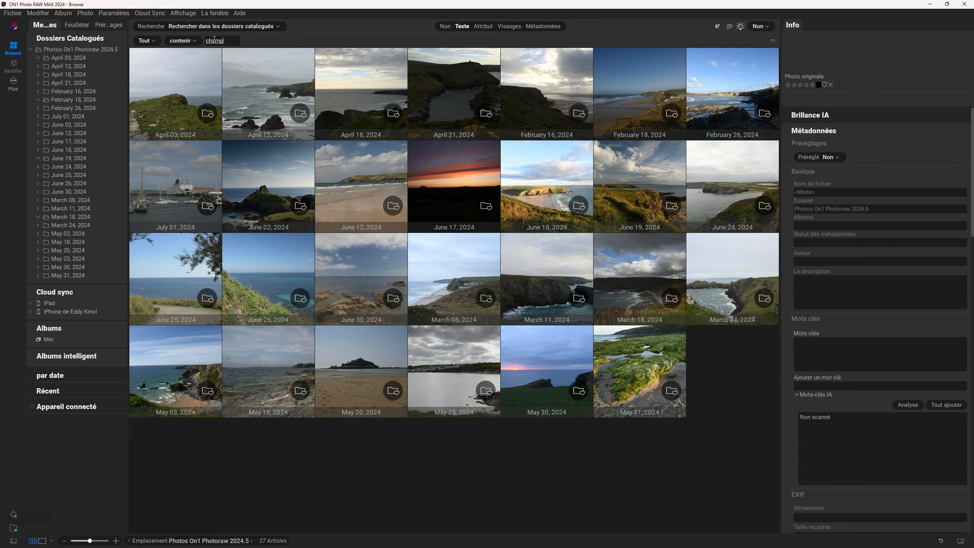
{"action": "key", "text": "Return"}
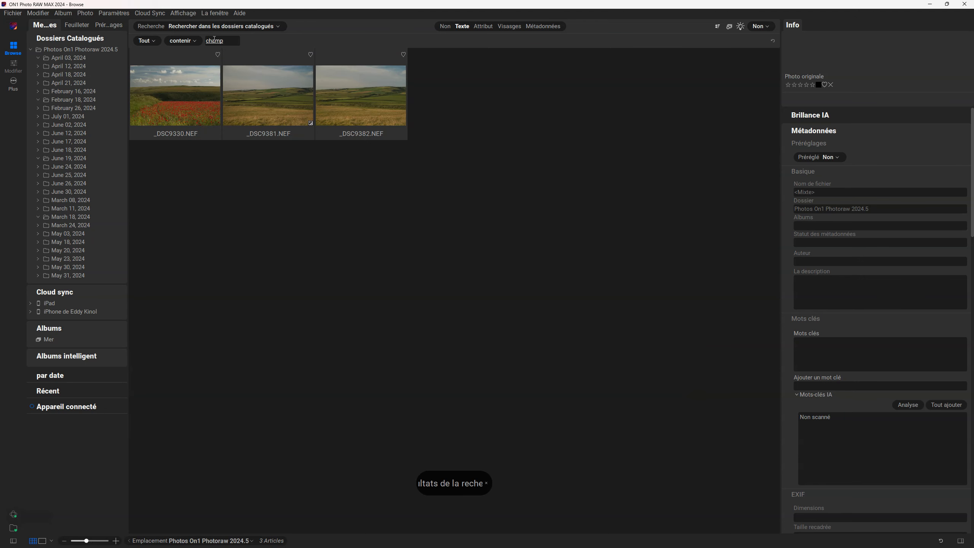
Step: View the search results _DSC9330.NEF and _DSC9381.NEF one after the other as large single images
{"action": "left_click", "coordinate": [161, 102]}
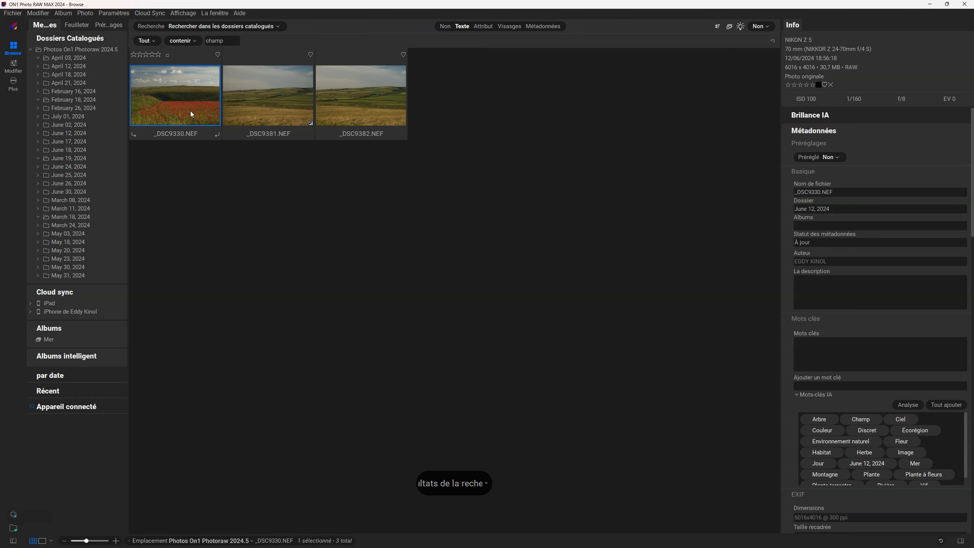
{"action": "left_click", "coordinate": [44, 541]}
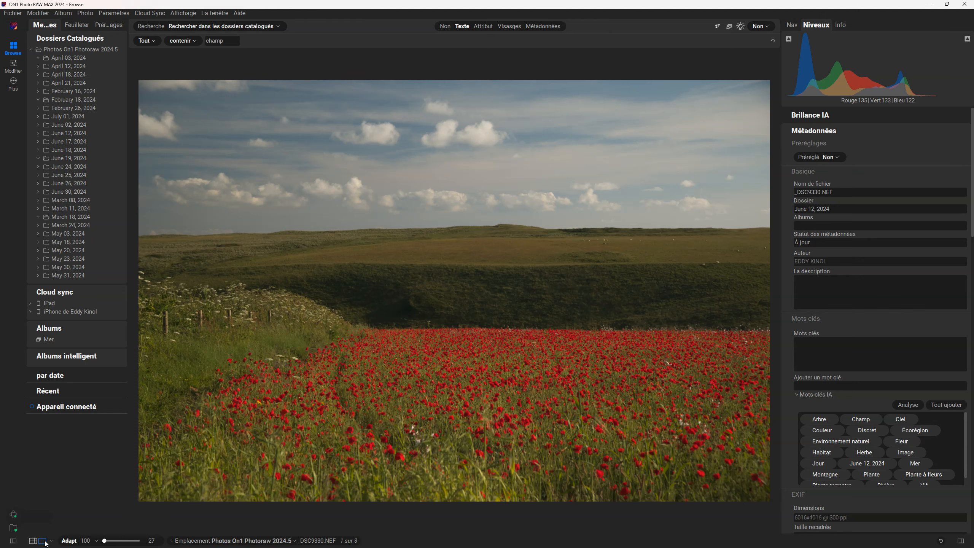
{"action": "left_click", "coordinate": [33, 541]}
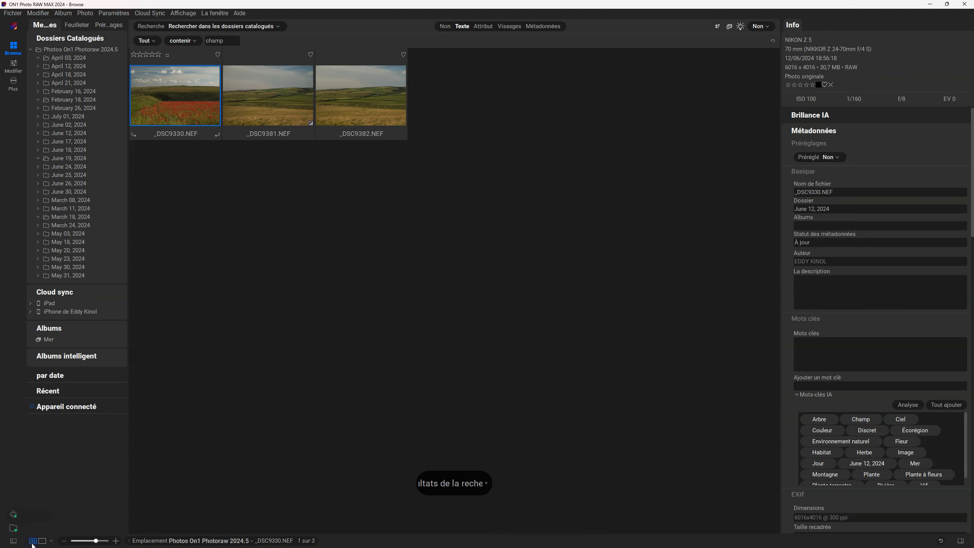
{"action": "left_click", "coordinate": [296, 102]}
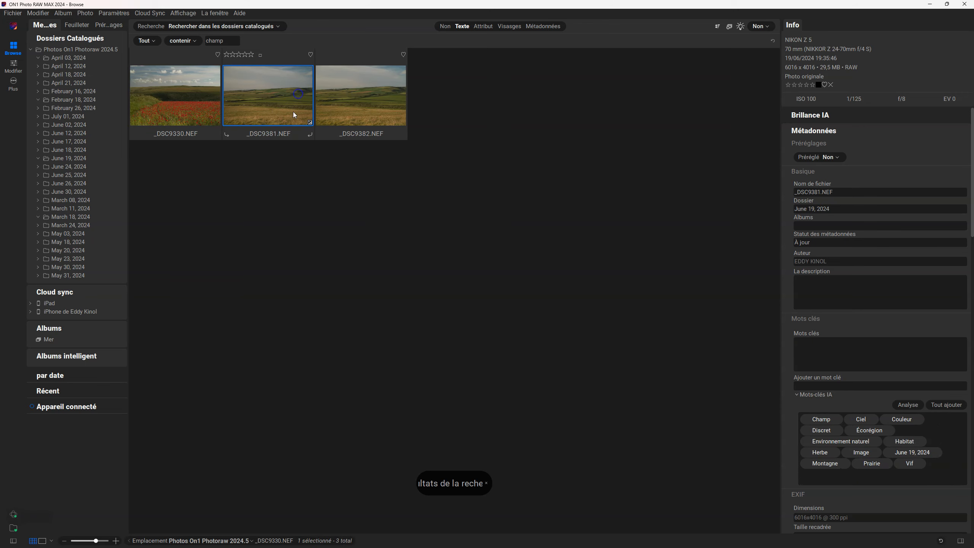
{"action": "left_click", "coordinate": [41, 541]}
{"action": "left_click", "coordinate": [435, 331]}
{"action": "left_click", "coordinate": [435, 361]}
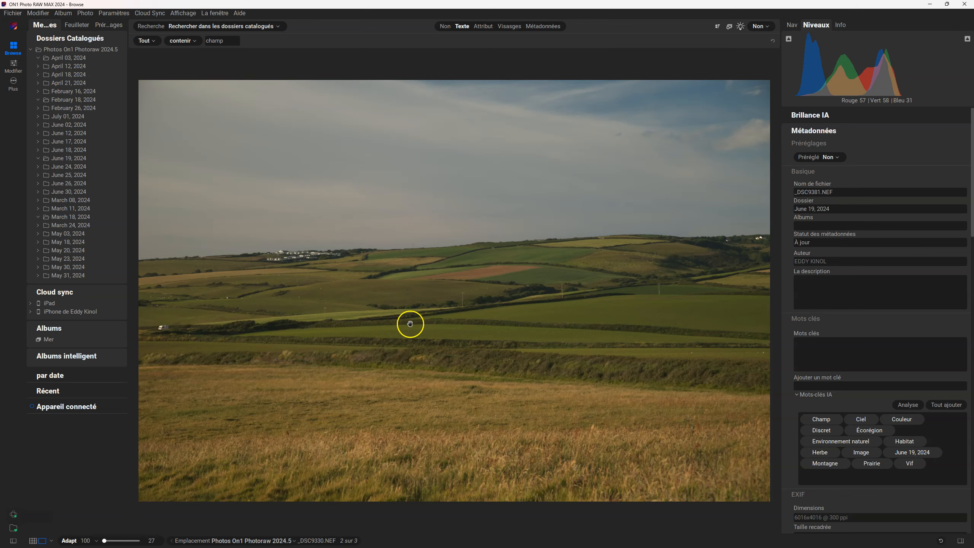
Step: Save the "champ" search as a smart album named Champ and open that album in the thumbnail grid
{"action": "left_click", "coordinate": [729, 26]}
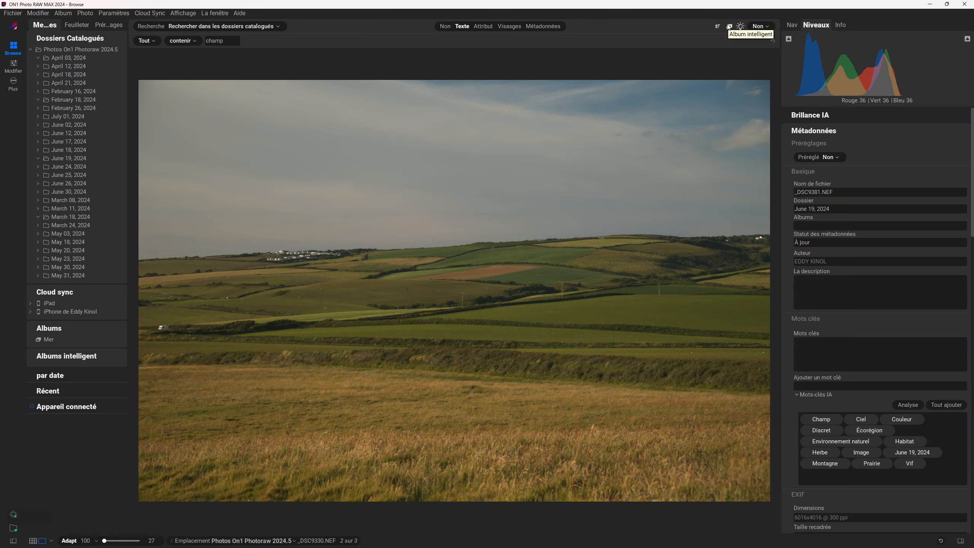
{"action": "left_click", "coordinate": [728, 27]}
{"action": "left_click", "coordinate": [371, 265]}
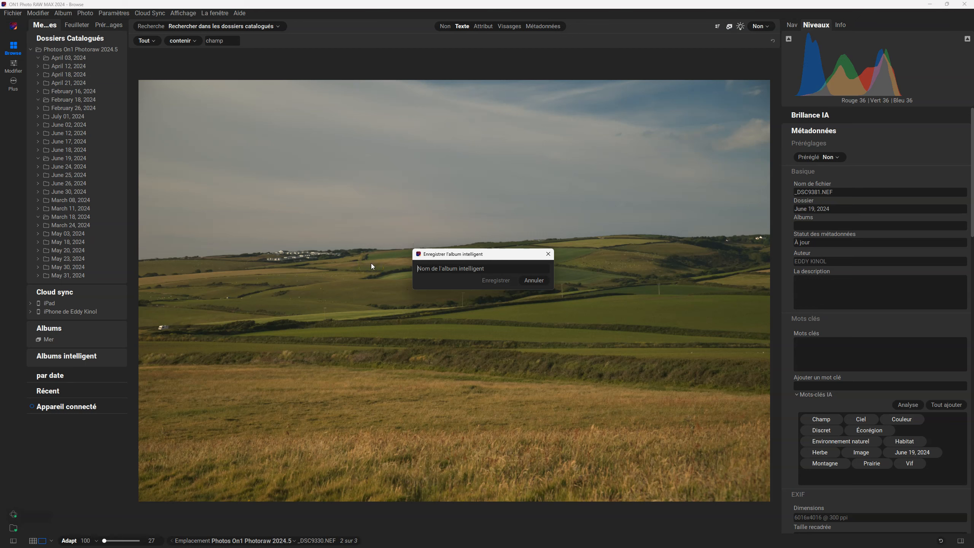
{"action": "type", "text": "Champ"}
{"action": "left_click", "coordinate": [497, 280]}
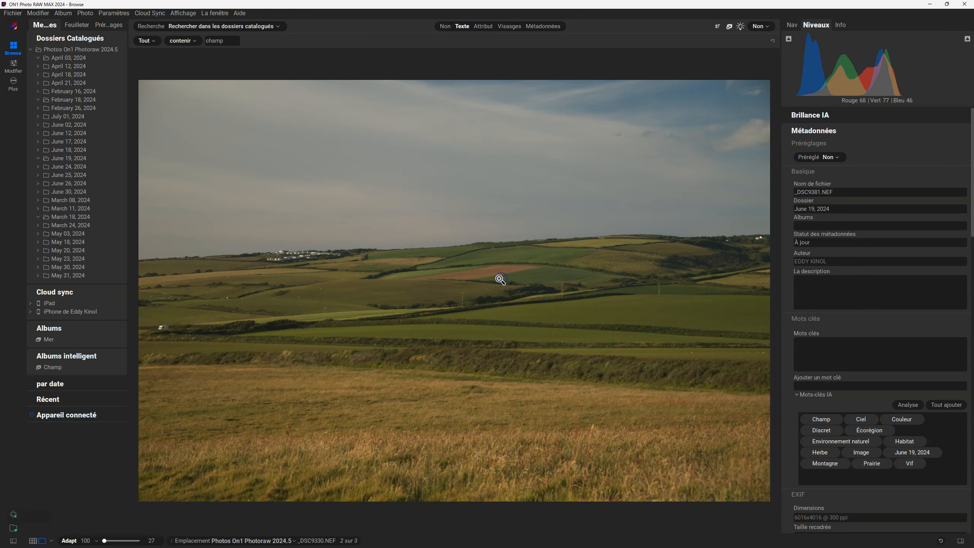
{"action": "left_click", "coordinate": [48, 367]}
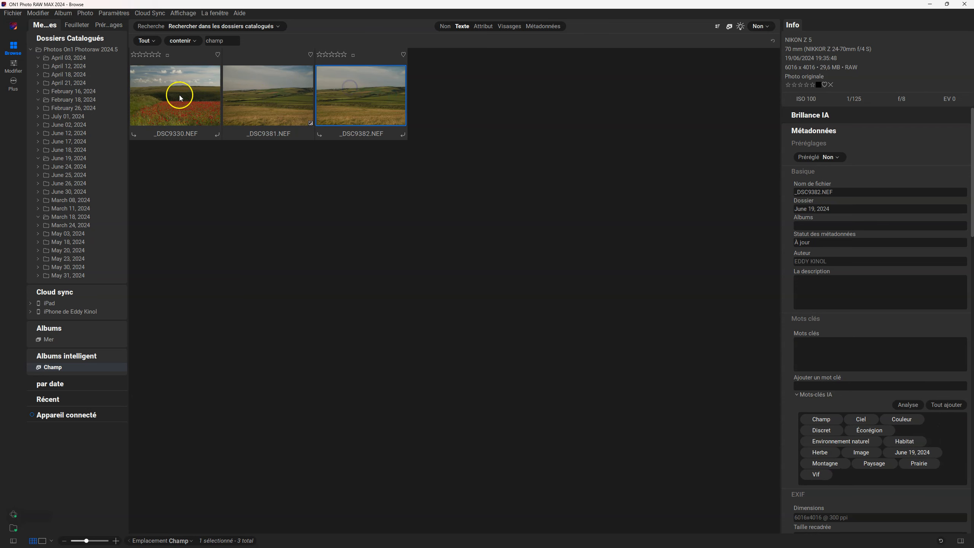
{"action": "left_click", "coordinate": [312, 166]}
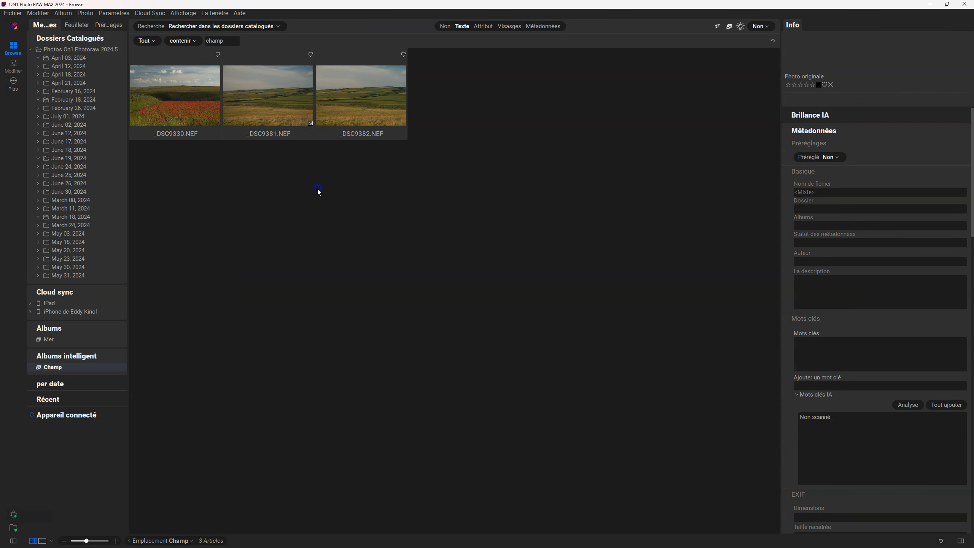
Step: From the Photos On1 Photoraw 2024.5 folder, set up a metadata search across the catalogued folders
{"action": "left_click", "coordinate": [96, 54]}
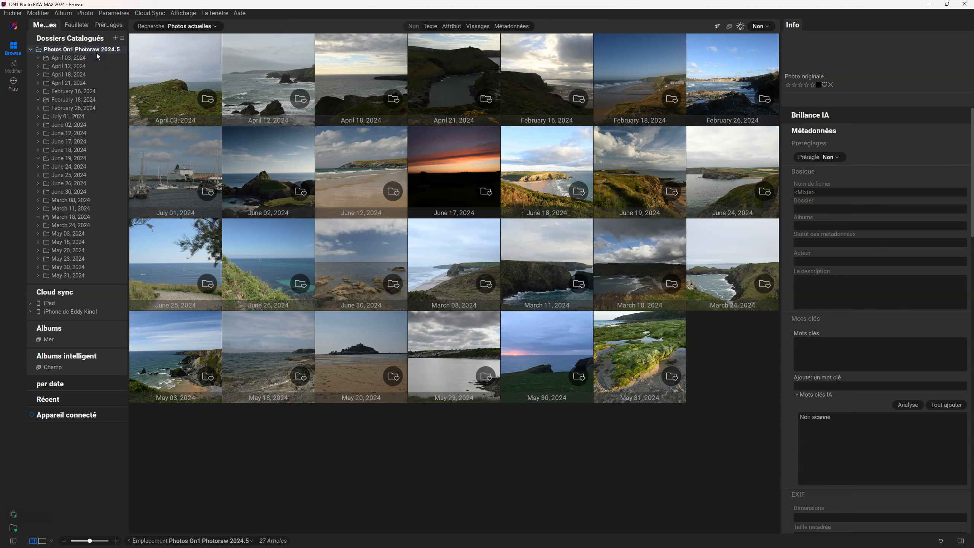
{"action": "left_click", "coordinate": [200, 27]}
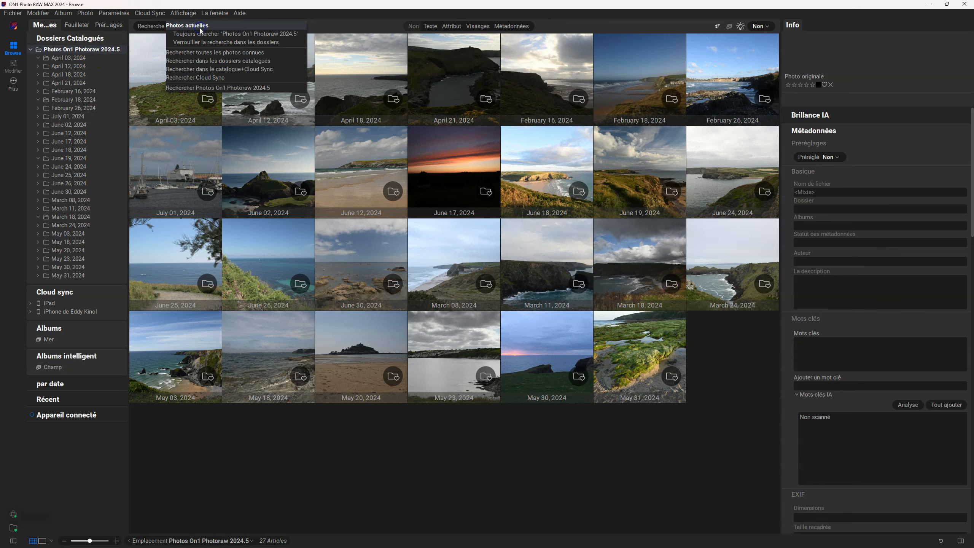
{"action": "left_click", "coordinate": [218, 60]}
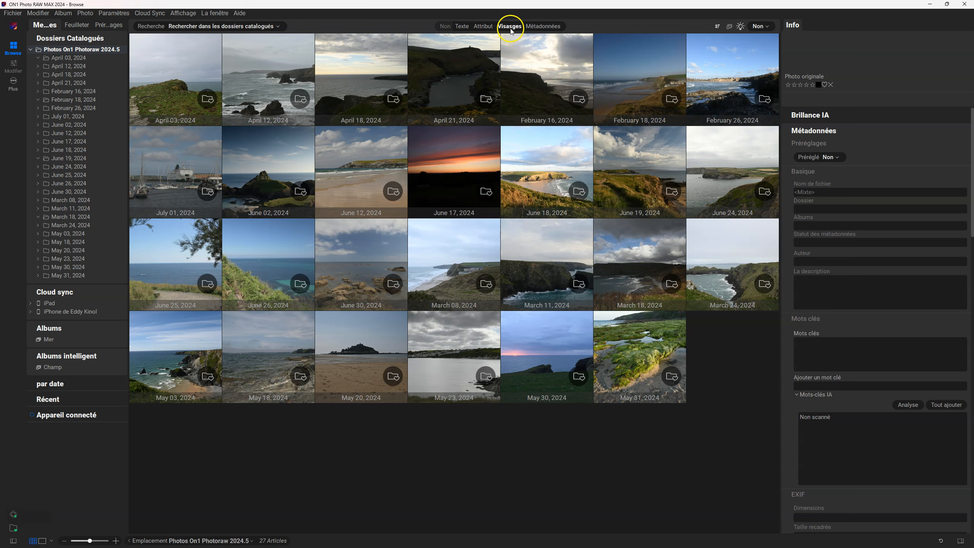
{"action": "left_click", "coordinate": [543, 30]}
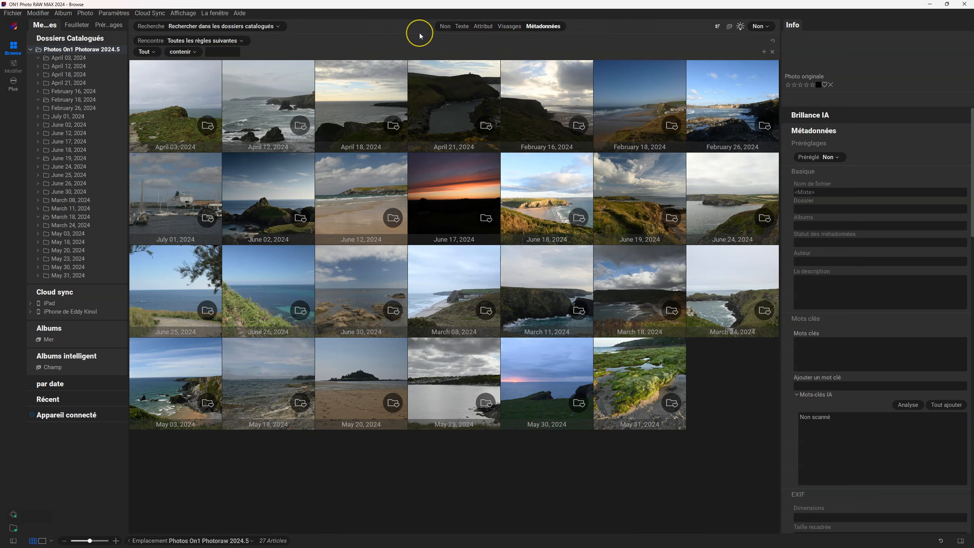
{"action": "left_click", "coordinate": [482, 26]}
{"action": "left_click", "coordinate": [482, 26]}
Step: Match all of the following rules and search for photos whose Keyword AI contains "mer"
{"action": "left_click", "coordinate": [233, 41]}
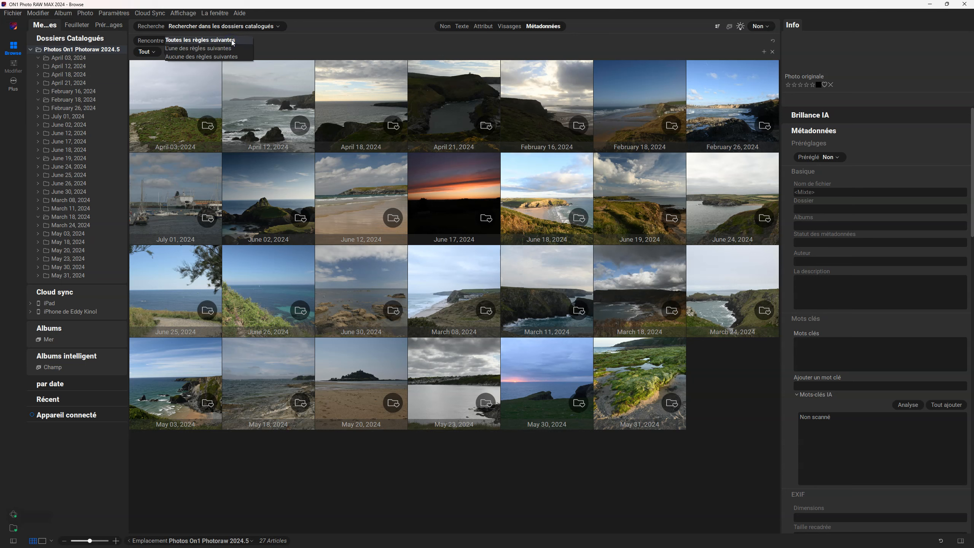
{"action": "left_click", "coordinate": [233, 40]}
{"action": "left_click", "coordinate": [153, 52]}
{"action": "left_click", "coordinate": [134, 150]}
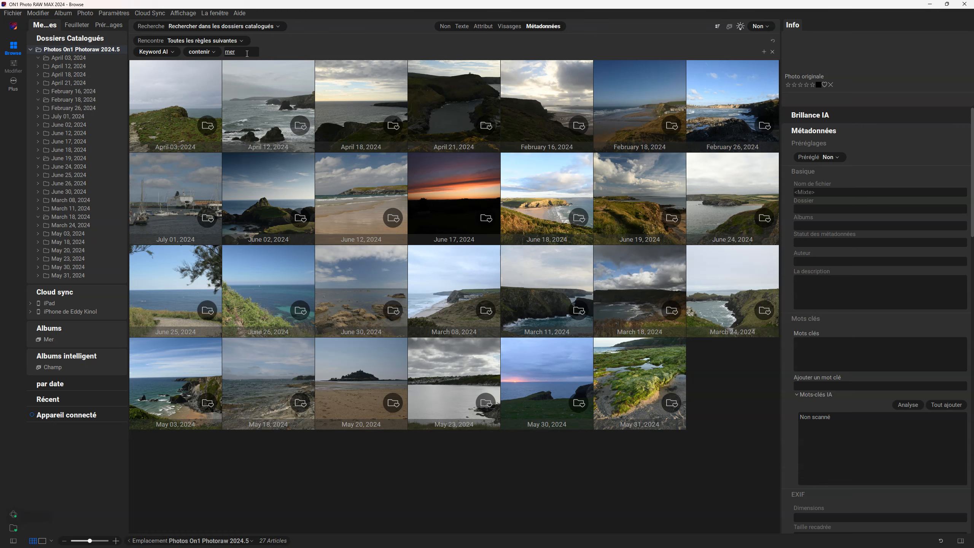
{"action": "key", "text": "Return"}
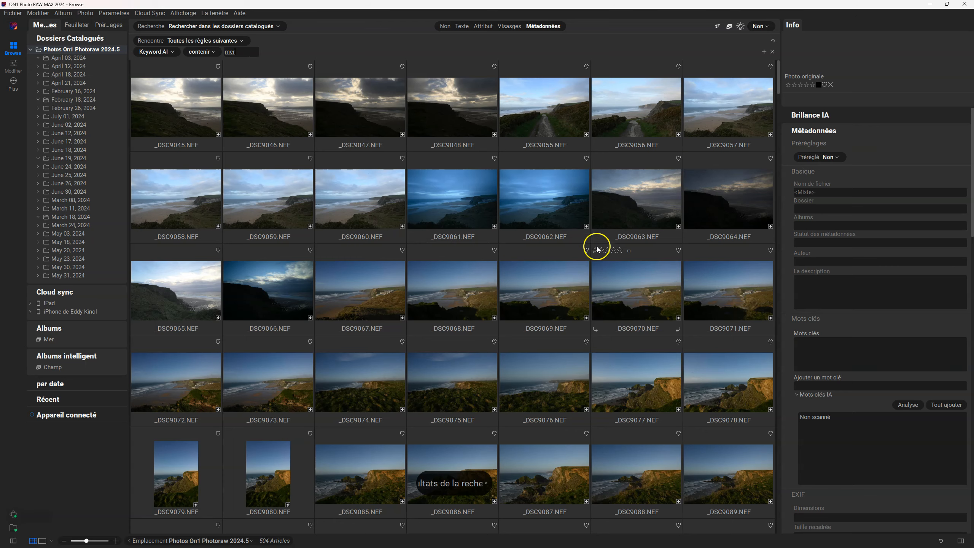
{"action": "scroll", "coordinate": [596, 245], "scroll_direction": "down", "scroll_amount": 15}
{"action": "scroll", "coordinate": [597, 244], "scroll_direction": "up", "scroll_amount": 15}
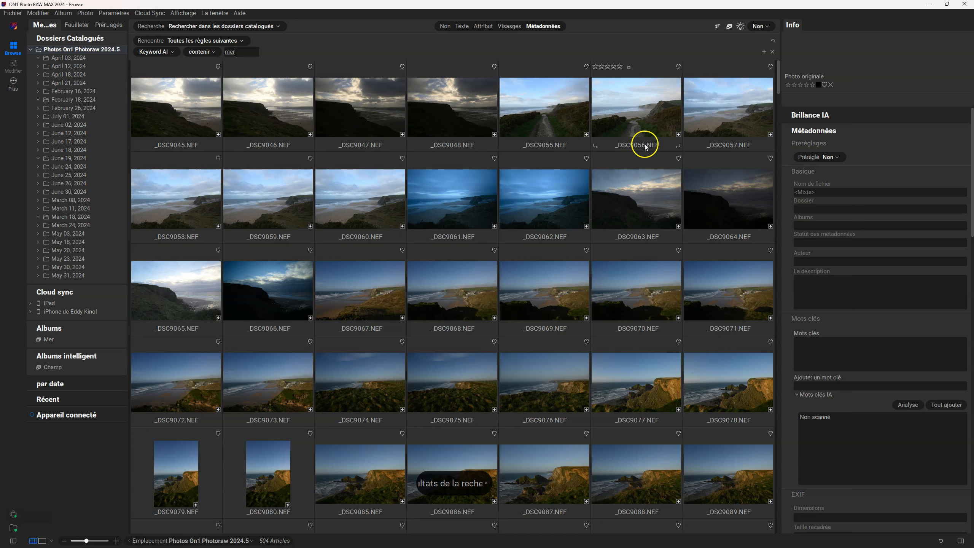
Step: Add a second search rule limiting the capture date (Date de capture) to last month (est le mois dernier)
{"action": "left_click", "coordinate": [763, 51]}
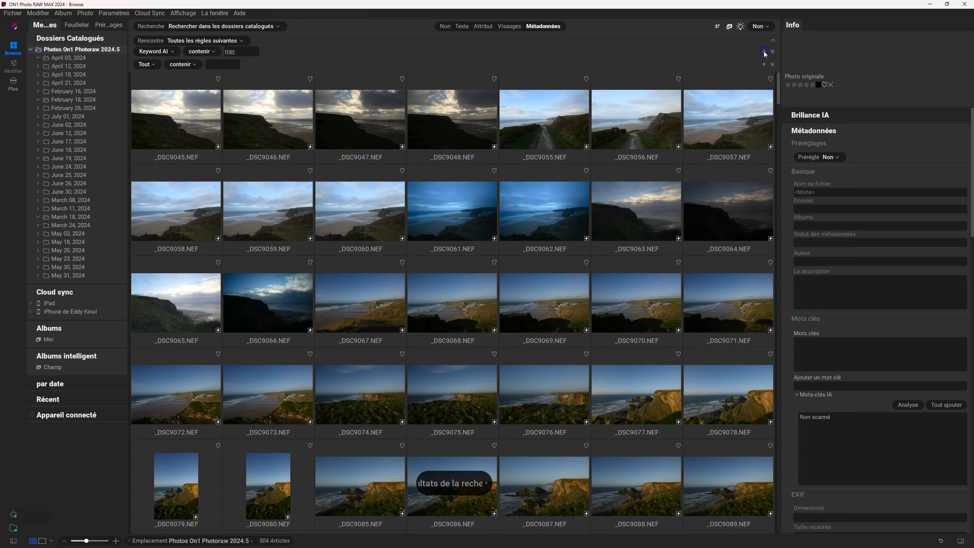
{"action": "left_click", "coordinate": [147, 65]}
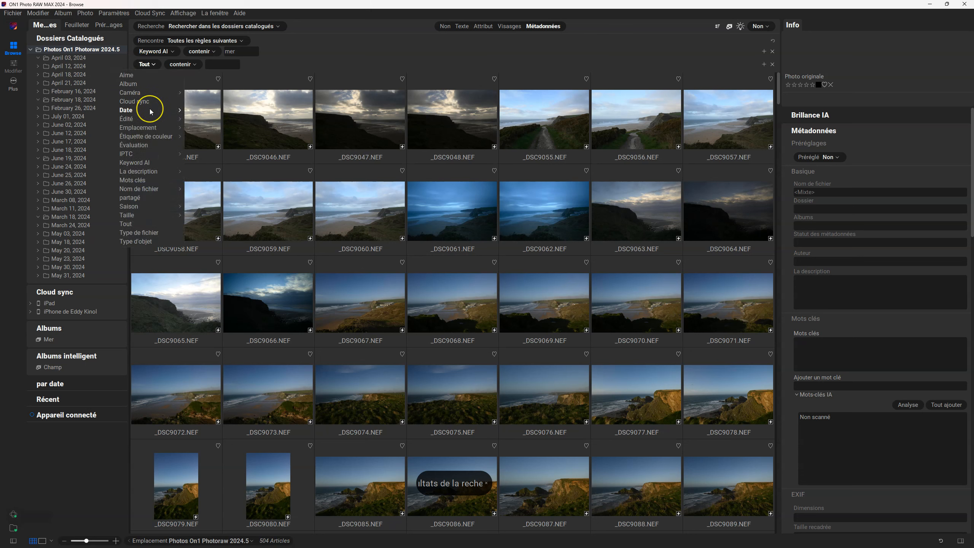
{"action": "mouse_move", "coordinate": [149, 108]}
{"action": "left_click", "coordinate": [218, 111]}
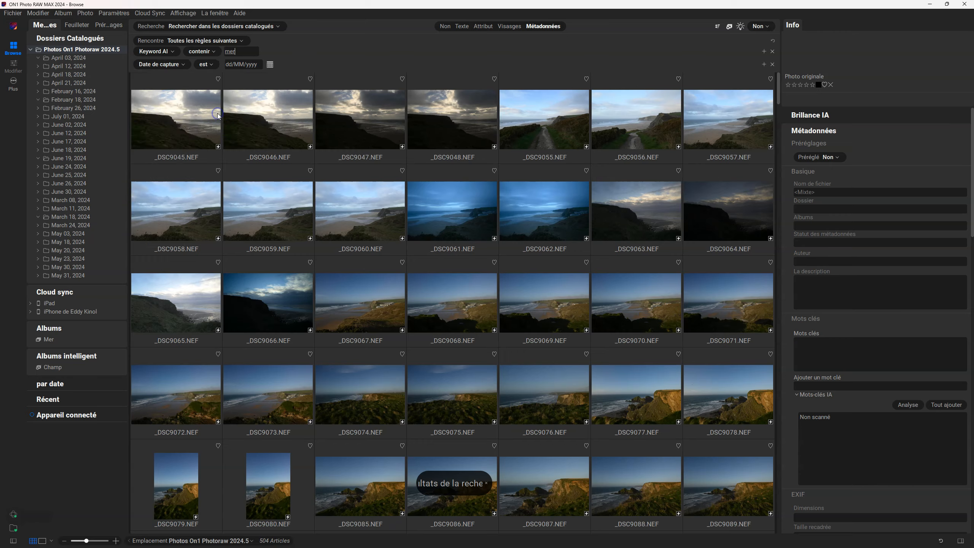
{"action": "left_click", "coordinate": [210, 65]}
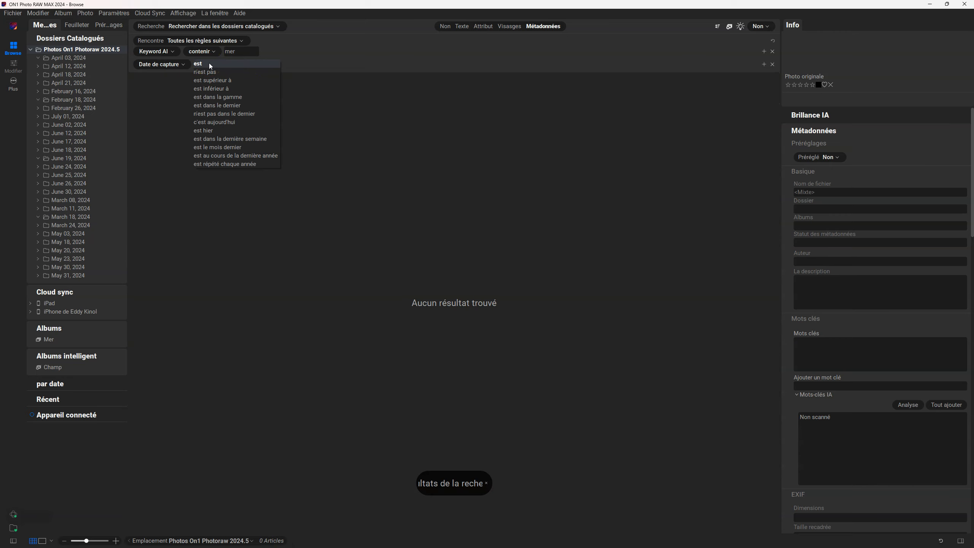
{"action": "left_click", "coordinate": [260, 147]}
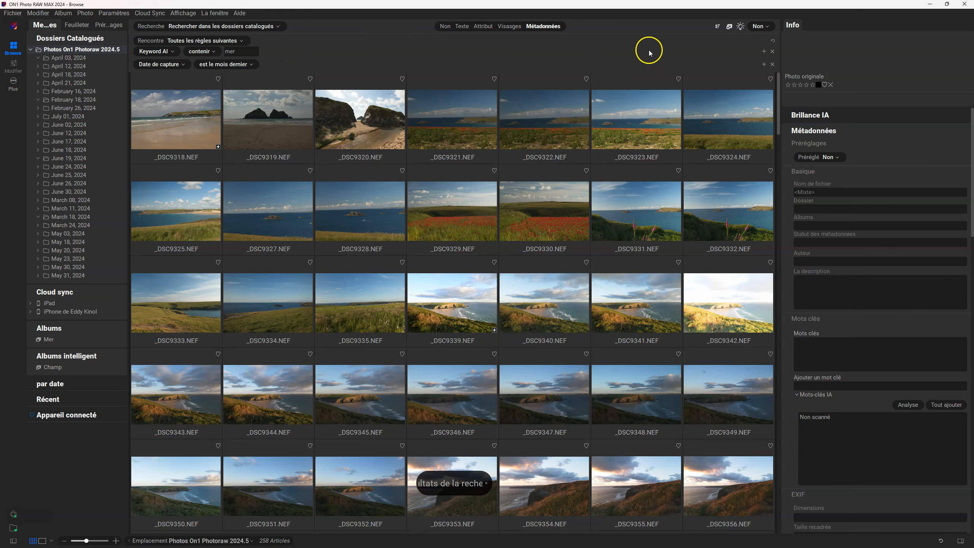
Step: Add a third search rule requiring Moment de la journée to be Après-midi (12h-17h59)
{"action": "left_click", "coordinate": [764, 65]}
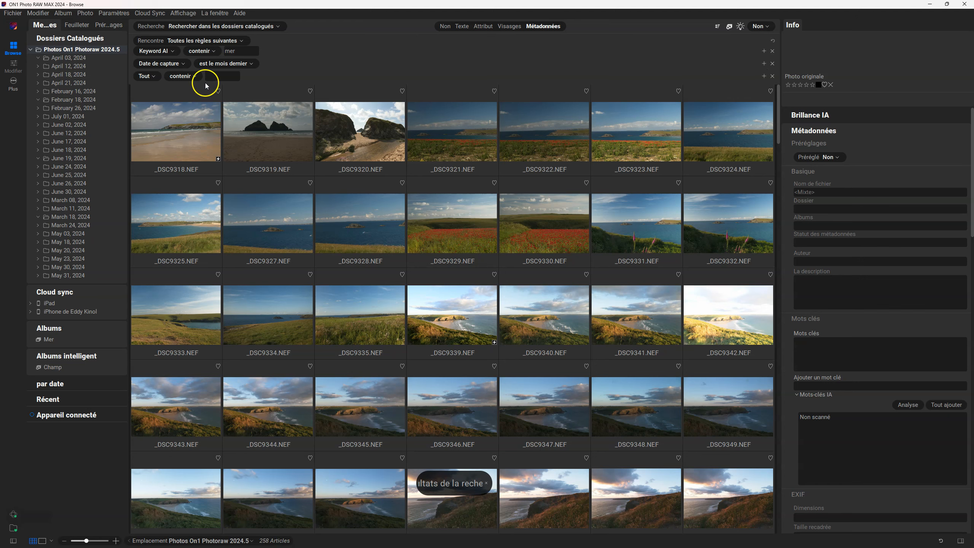
{"action": "left_click", "coordinate": [190, 77]}
{"action": "left_click", "coordinate": [145, 76]}
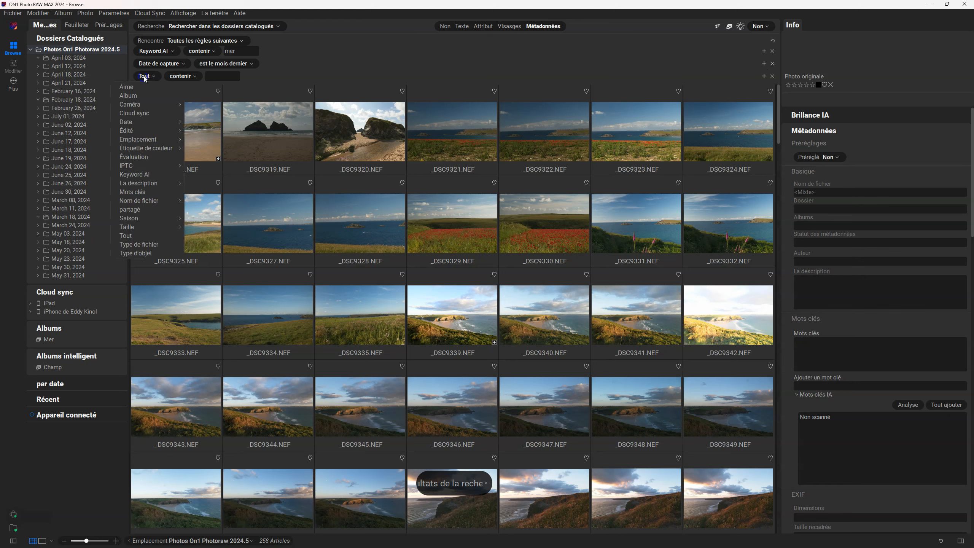
{"action": "mouse_move", "coordinate": [142, 122]}
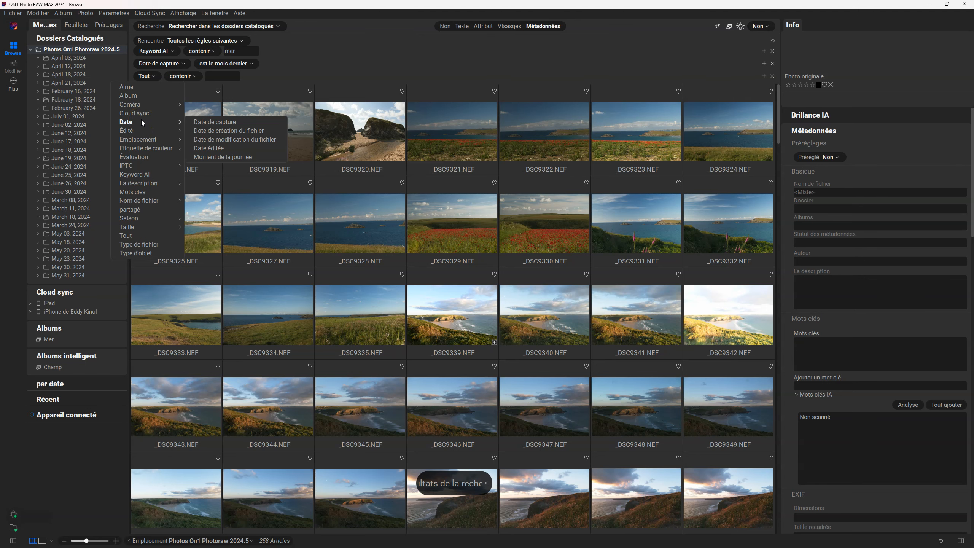
{"action": "left_click", "coordinate": [223, 156]}
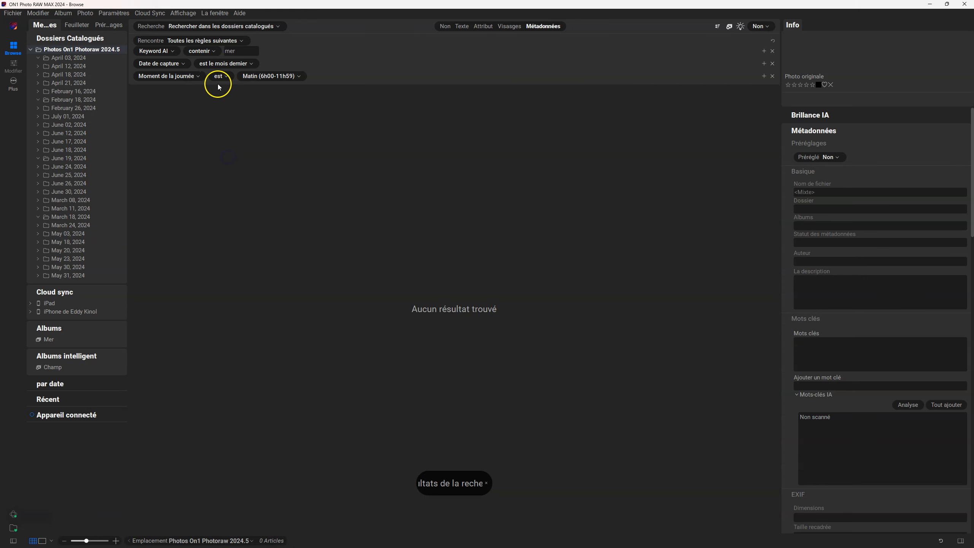
{"action": "left_click", "coordinate": [298, 76]}
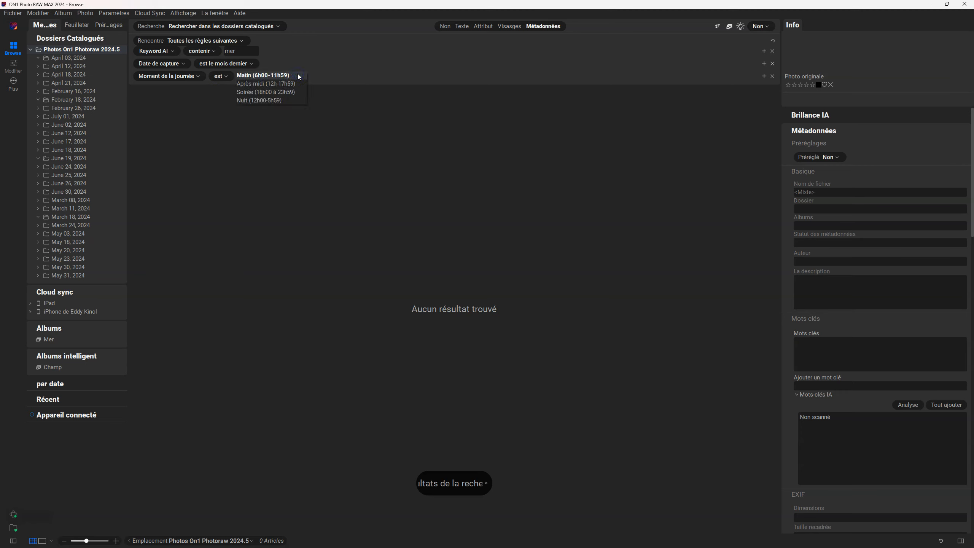
{"action": "left_click", "coordinate": [276, 84]}
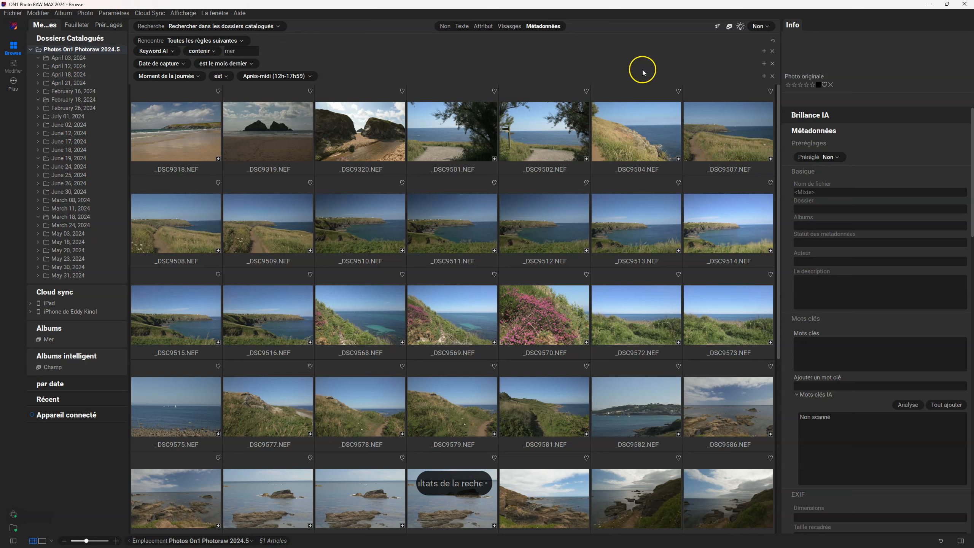
Step: Save the three-rule search as a smart album named Photos jour mer and open that album
{"action": "left_click", "coordinate": [730, 27]}
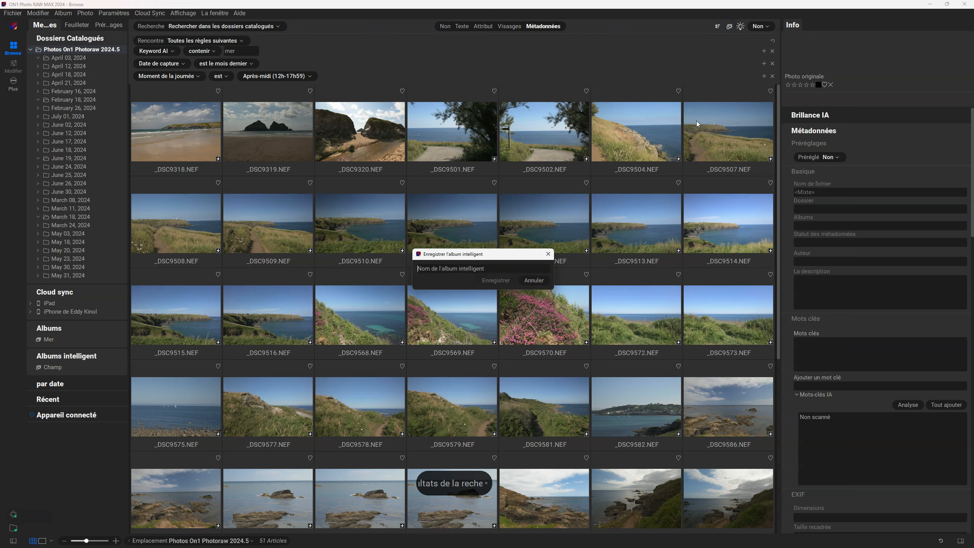
{"action": "type", "text": "Photos jour mer"}
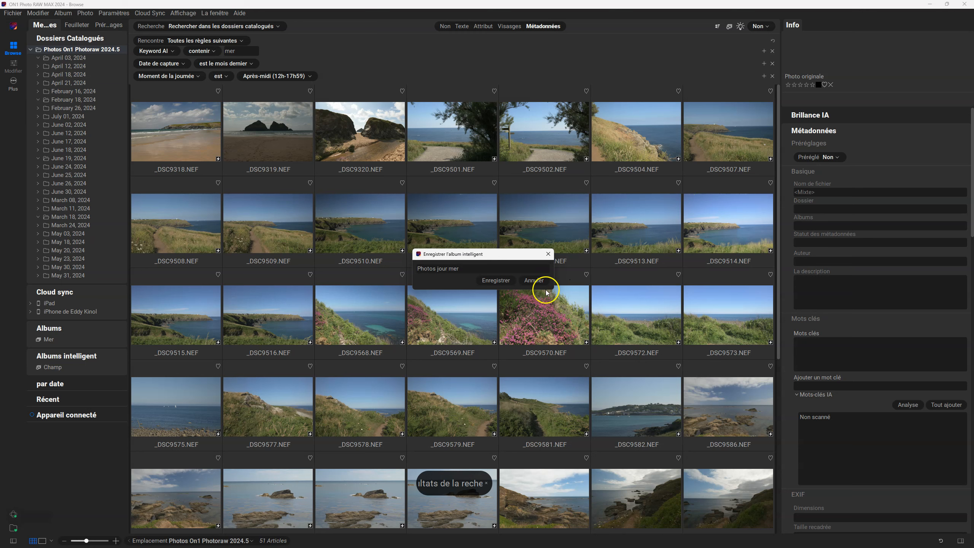
{"action": "left_click", "coordinate": [507, 280]}
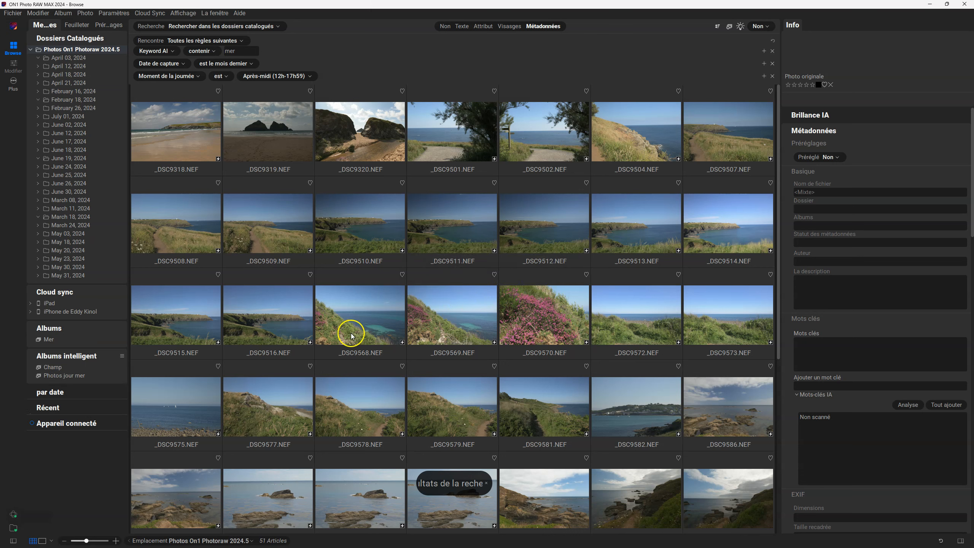
{"action": "left_click", "coordinate": [77, 377]}
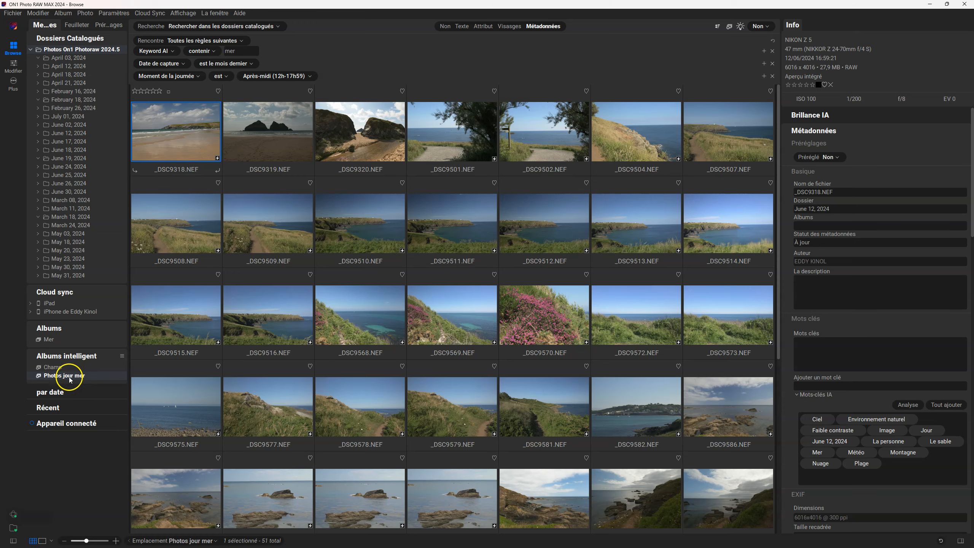
{"action": "left_click", "coordinate": [61, 369]}
{"action": "left_click", "coordinate": [61, 375]}
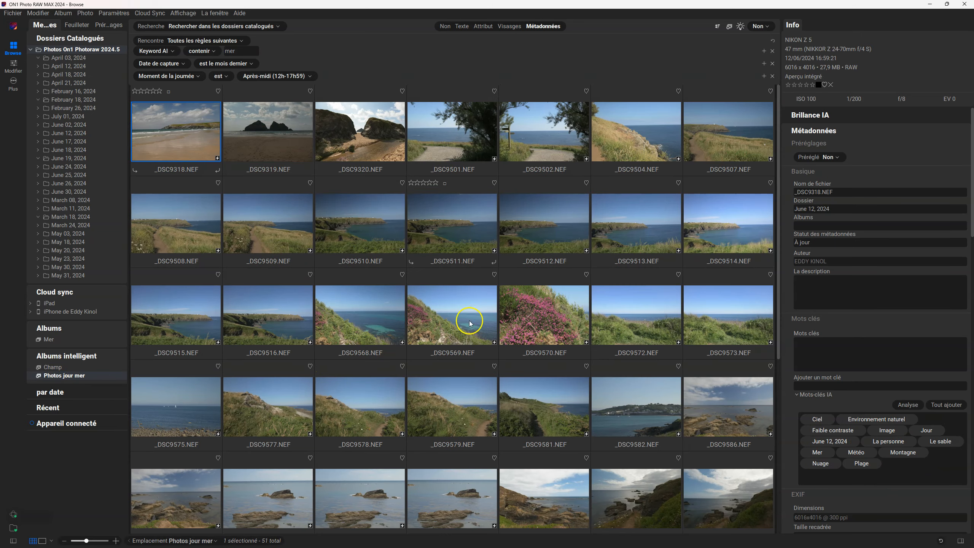
Step: Look through the Photos jour mer album and inspect the details of harbour photos such as _DSC9622.NEF and _DSC9621.NEF
{"action": "scroll", "coordinate": [878, 384], "scroll_direction": "down", "scroll_amount": 1}
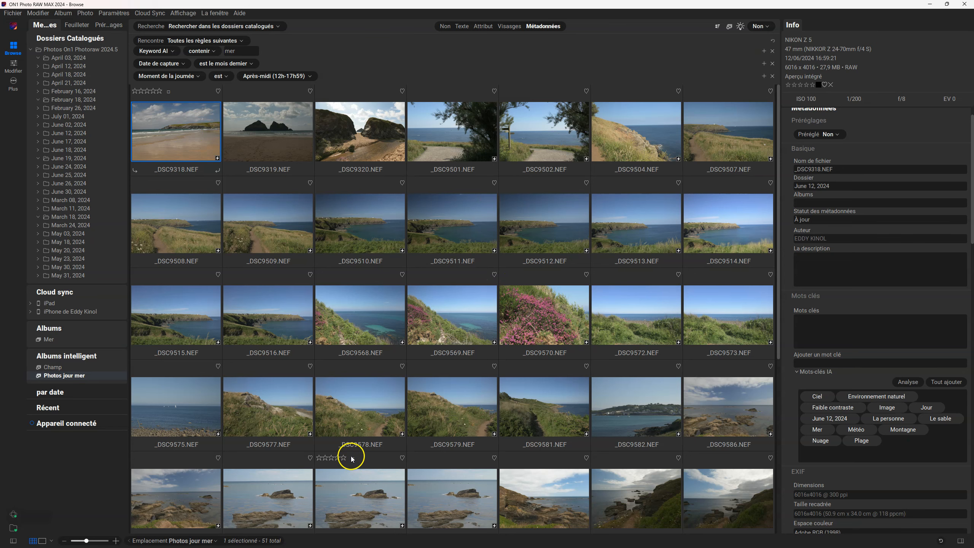
{"action": "scroll", "coordinate": [350, 459], "scroll_direction": "down", "scroll_amount": 10}
{"action": "scroll", "coordinate": [350, 459], "scroll_direction": "up", "scroll_amount": 9}
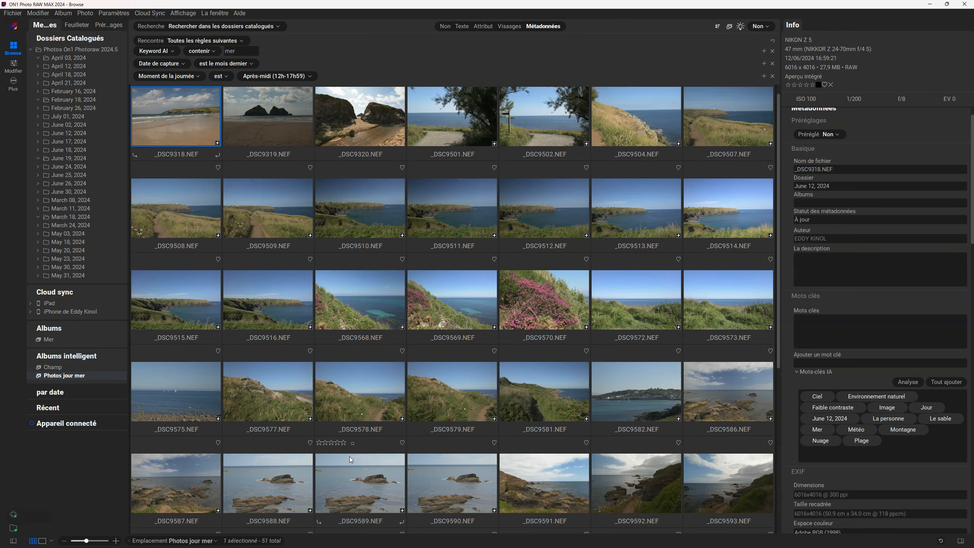
{"action": "scroll", "coordinate": [341, 447], "scroll_direction": "down", "scroll_amount": 10}
{"action": "left_click", "coordinate": [737, 391]}
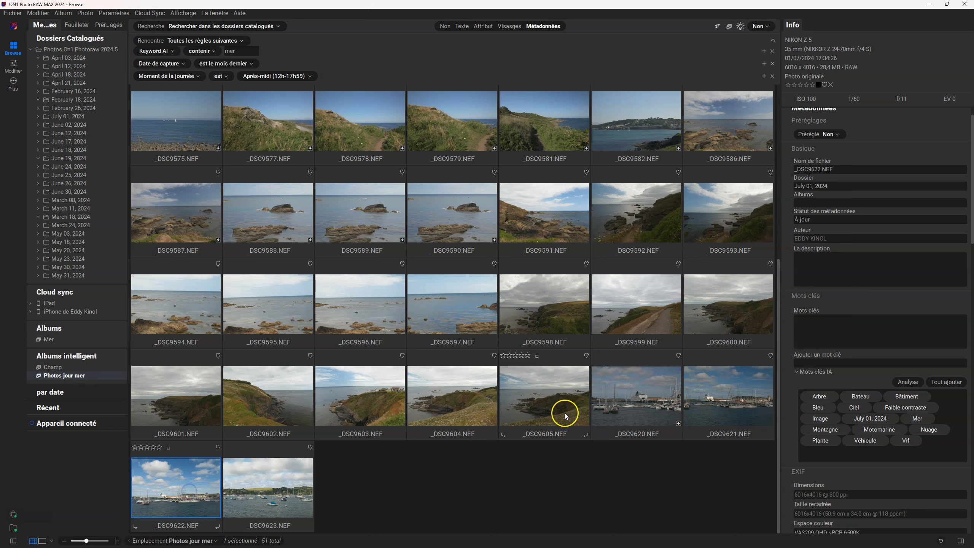
{"action": "left_click", "coordinate": [664, 395]}
{"action": "left_click", "coordinate": [759, 387]}
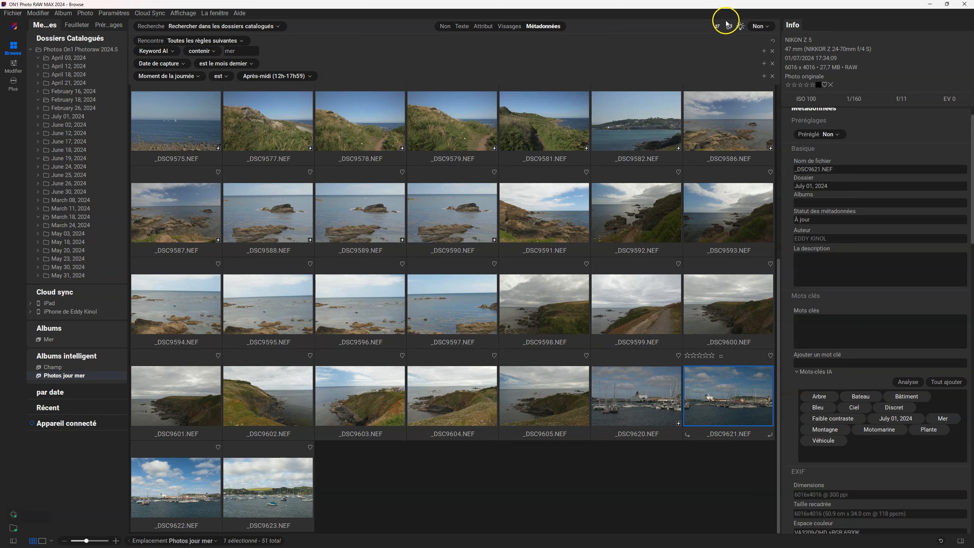
Step: Add a fourth search rule requiring Keyword AI to contain "bateau"
{"action": "left_click", "coordinate": [764, 76]}
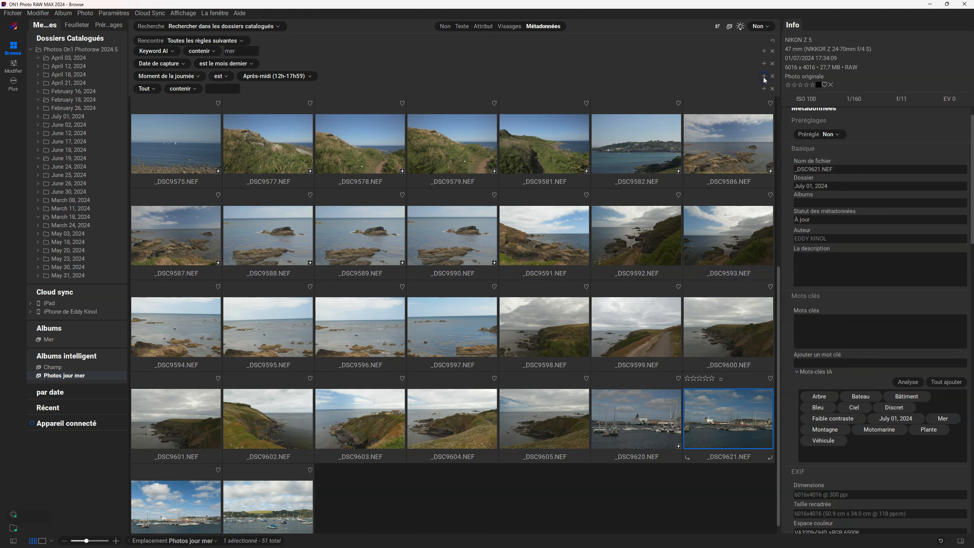
{"action": "left_click", "coordinate": [147, 89]}
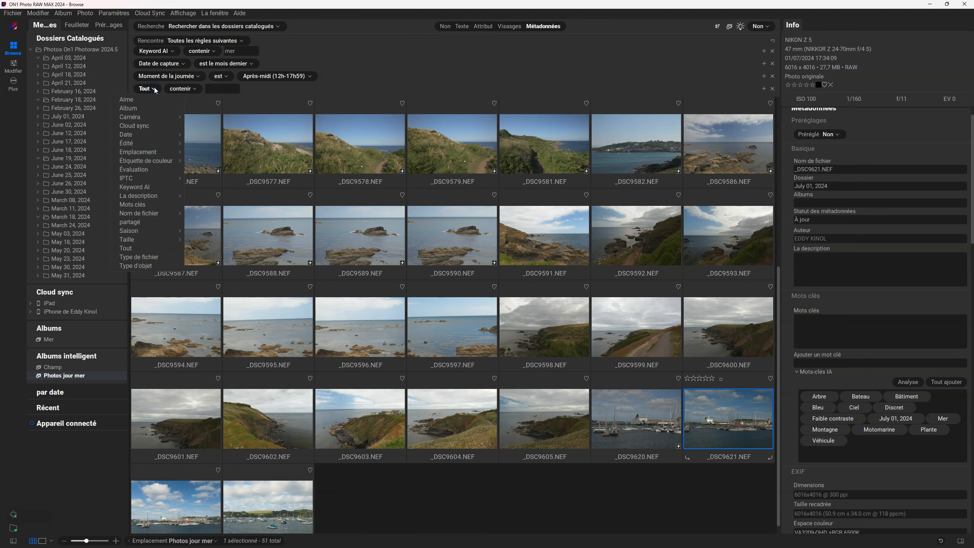
{"action": "left_click", "coordinate": [138, 187]}
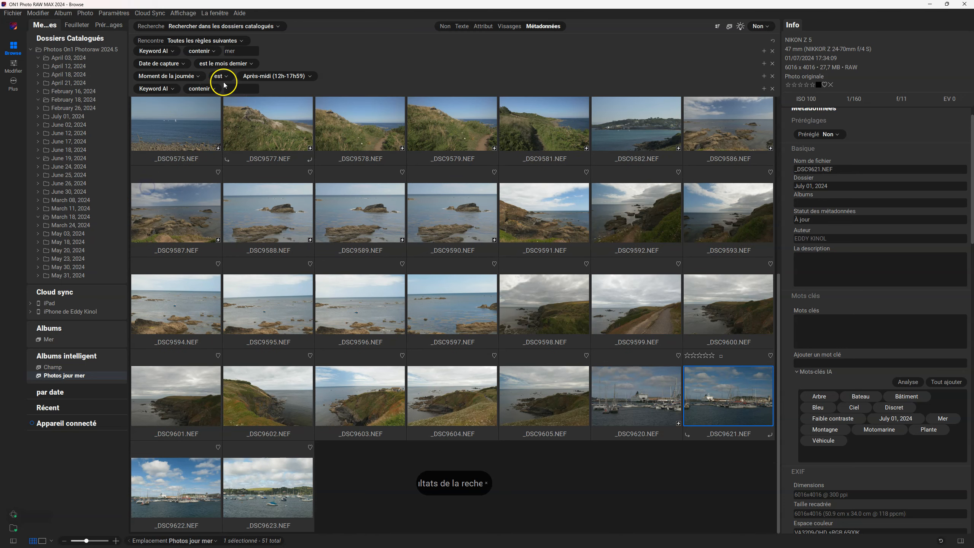
{"action": "left_click", "coordinate": [242, 89]}
{"action": "left_click", "coordinate": [314, 90]}
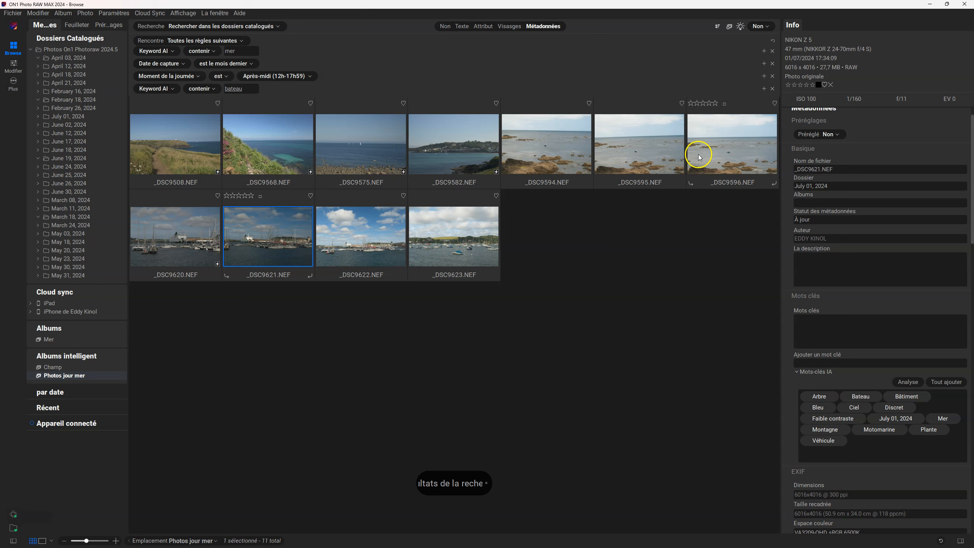
Step: Save the refined search as a smart album named BATEAU and open that album
{"action": "left_click", "coordinate": [717, 52]}
{"action": "left_click", "coordinate": [729, 26]}
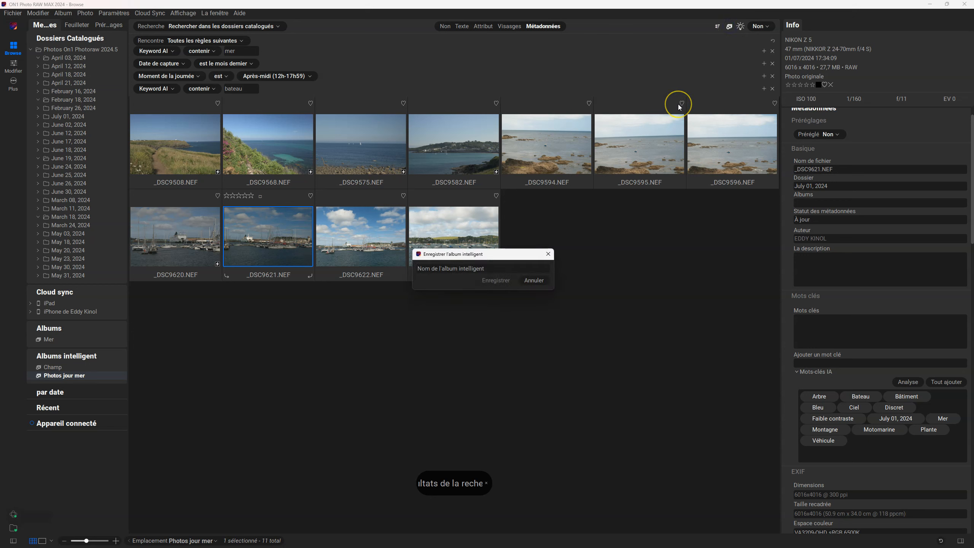
{"action": "type", "text": "BATEAU"}
{"action": "left_click", "coordinate": [504, 280]}
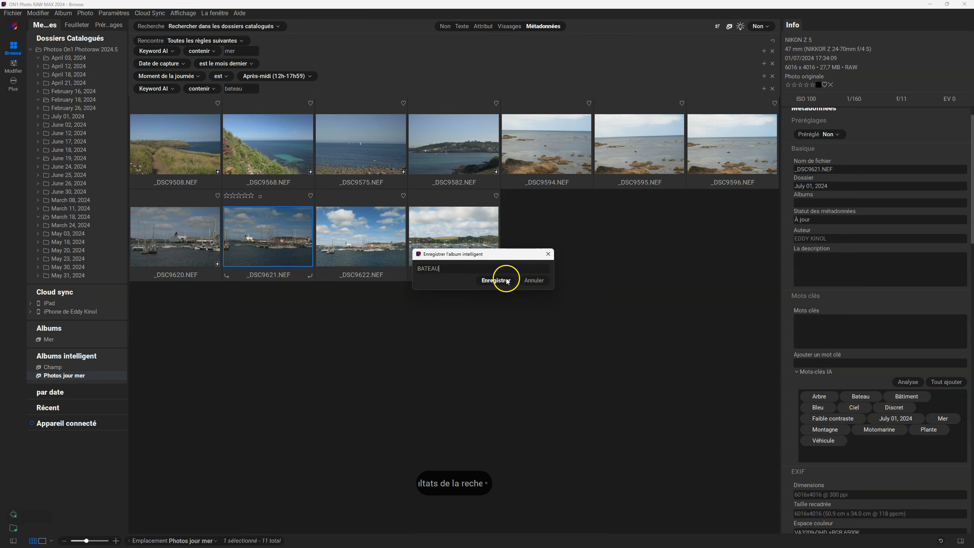
{"action": "left_click", "coordinate": [58, 369]}
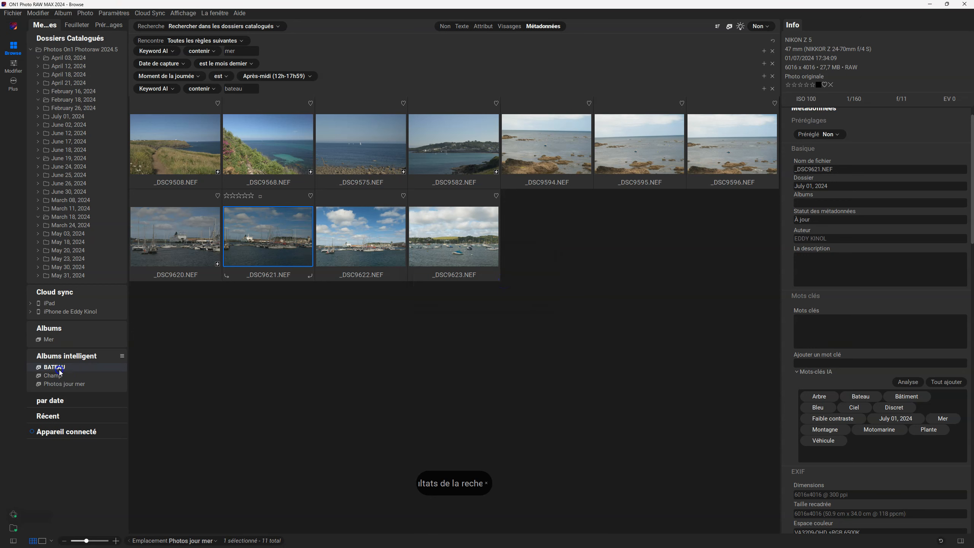
Step: Compare the Photos jour mer and BATEAU smart albums, inspecting _DSC9575.NEF and _DSC9622.NEF in the latter
{"action": "left_click", "coordinate": [61, 383]}
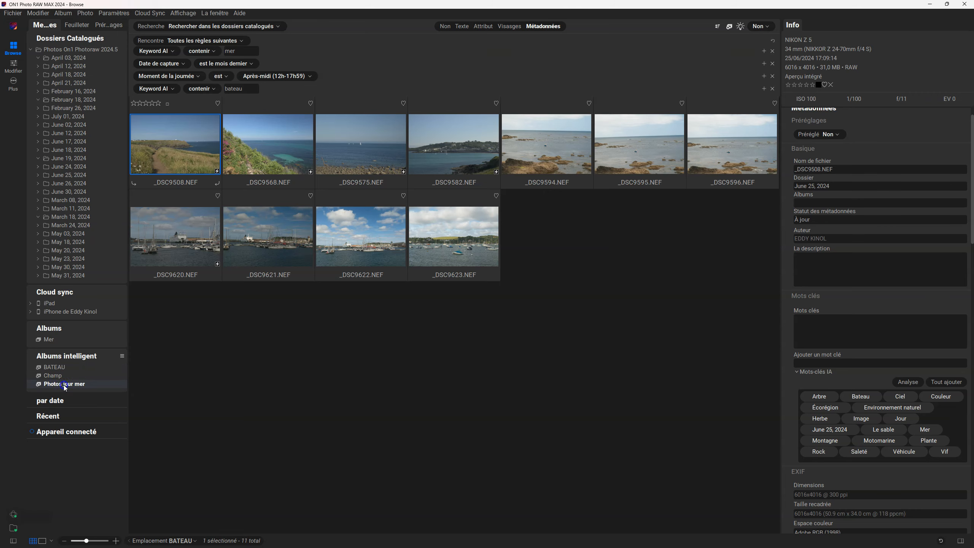
{"action": "scroll", "coordinate": [261, 320], "scroll_direction": "down", "scroll_amount": 5}
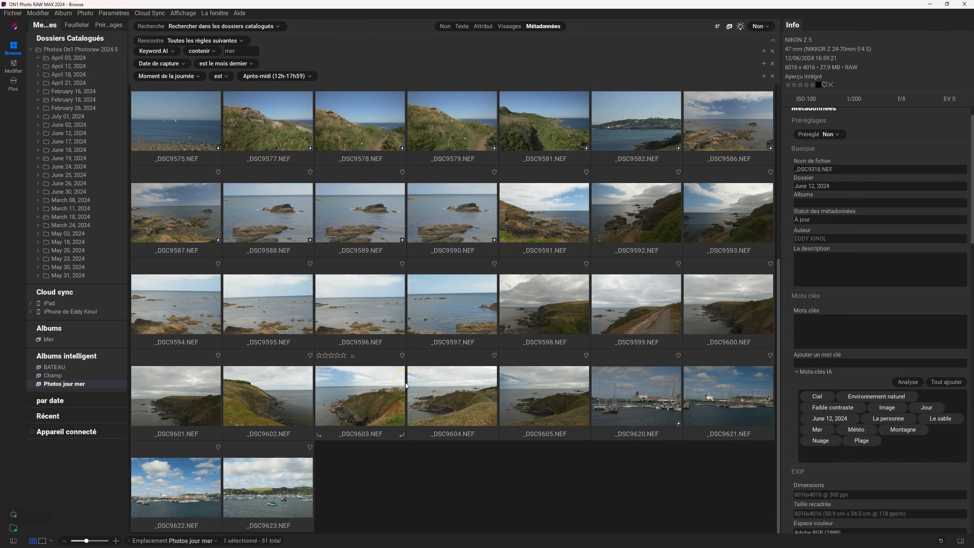
{"action": "scroll", "coordinate": [406, 385], "scroll_direction": "up", "scroll_amount": 3}
{"action": "left_click", "coordinate": [54, 367]}
{"action": "left_click", "coordinate": [381, 161]}
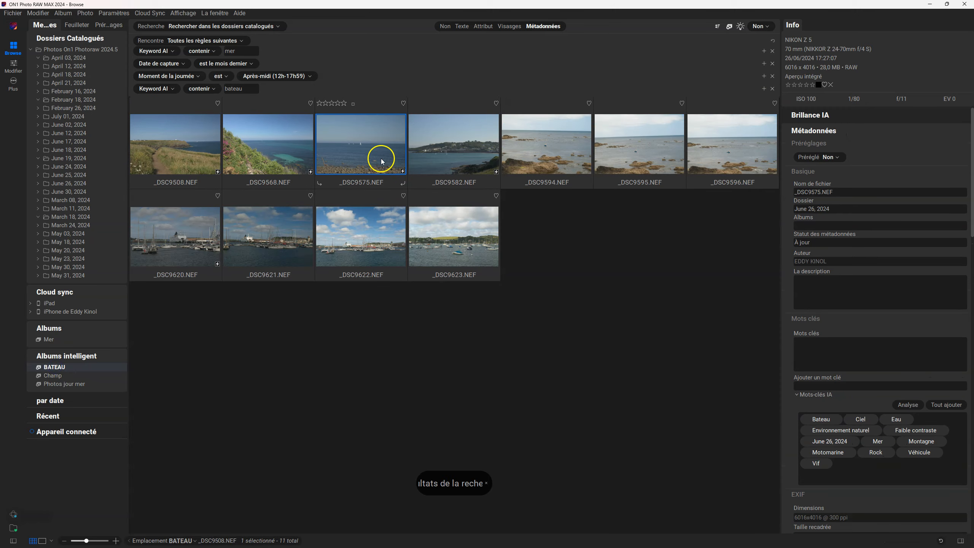
{"action": "left_click", "coordinate": [359, 246]}
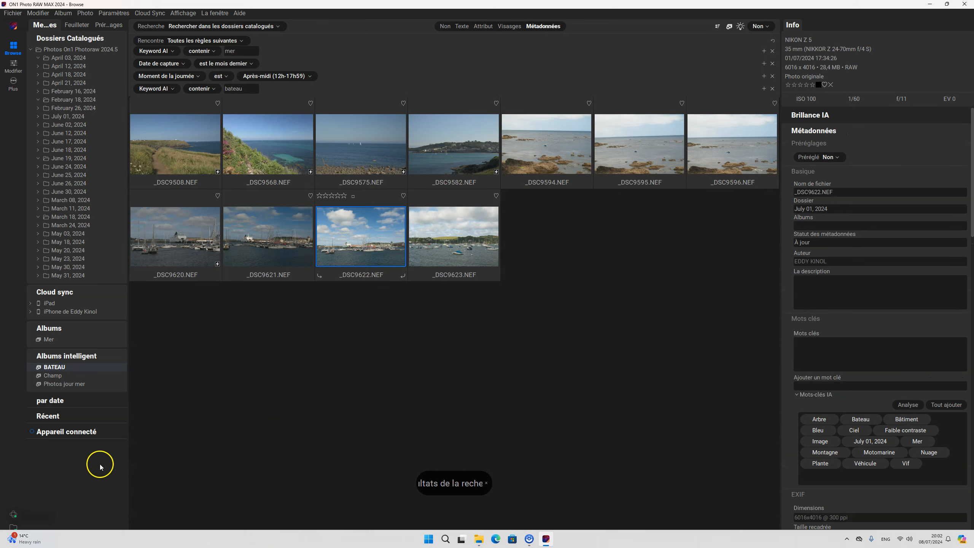
Step: View _DSC9622.NEF as a single enlarged photo, inspect the harbour boats at 100% zoom, and fit the whole image in view again
{"action": "left_click", "coordinate": [43, 539]}
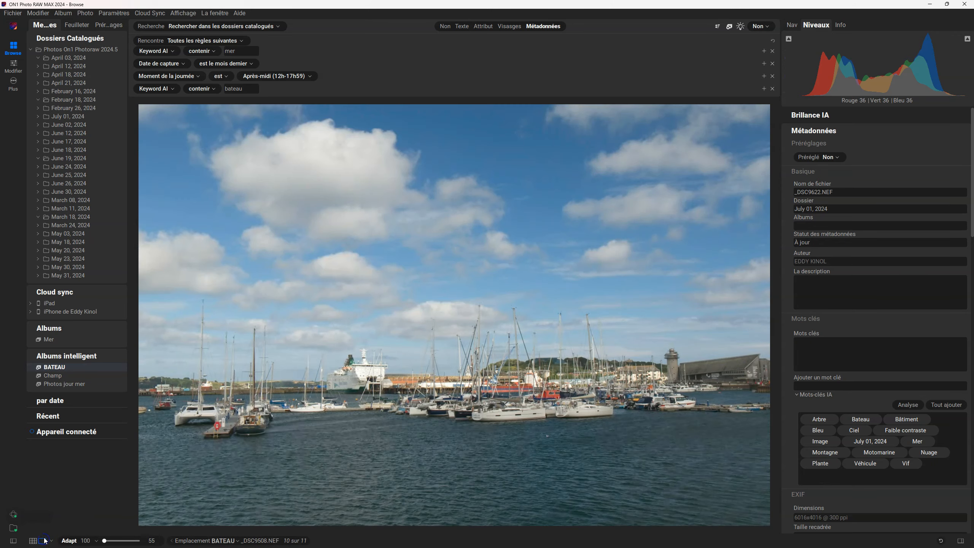
{"action": "left_click", "coordinate": [465, 413]}
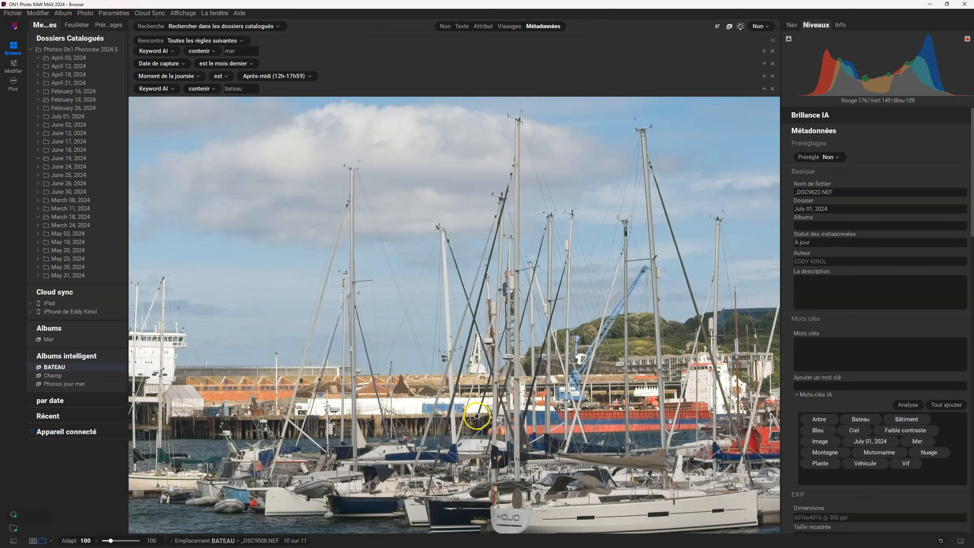
{"action": "left_click", "coordinate": [497, 423]}
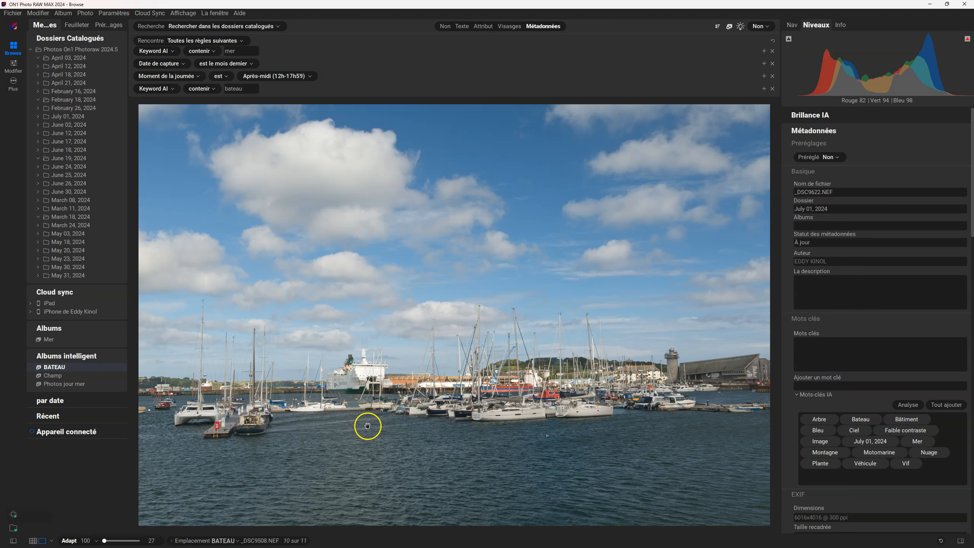
Step: Open the Photos jour mer smart album for comparison and return to the BATEAU smart album
{"action": "left_click", "coordinate": [64, 377]}
{"action": "left_click", "coordinate": [66, 384]}
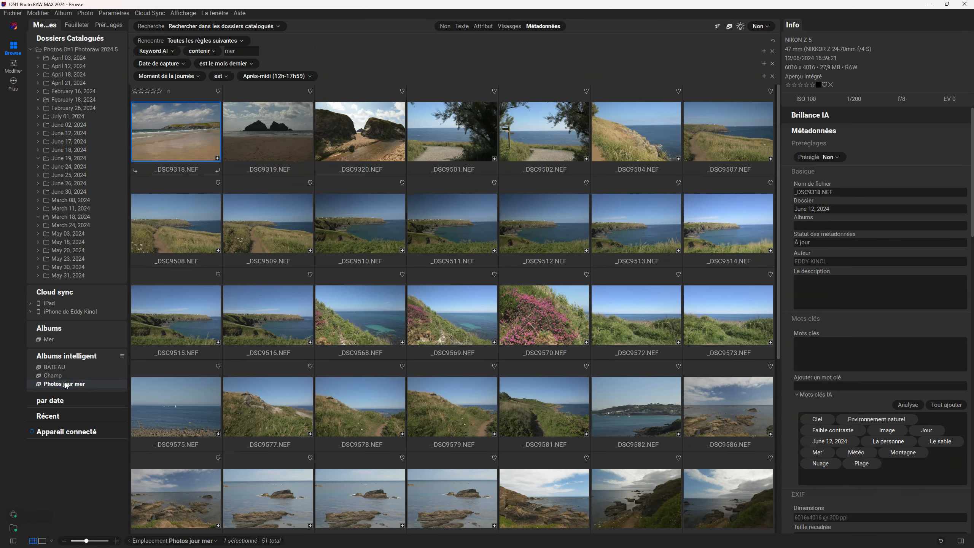
{"action": "left_click", "coordinate": [55, 367]}
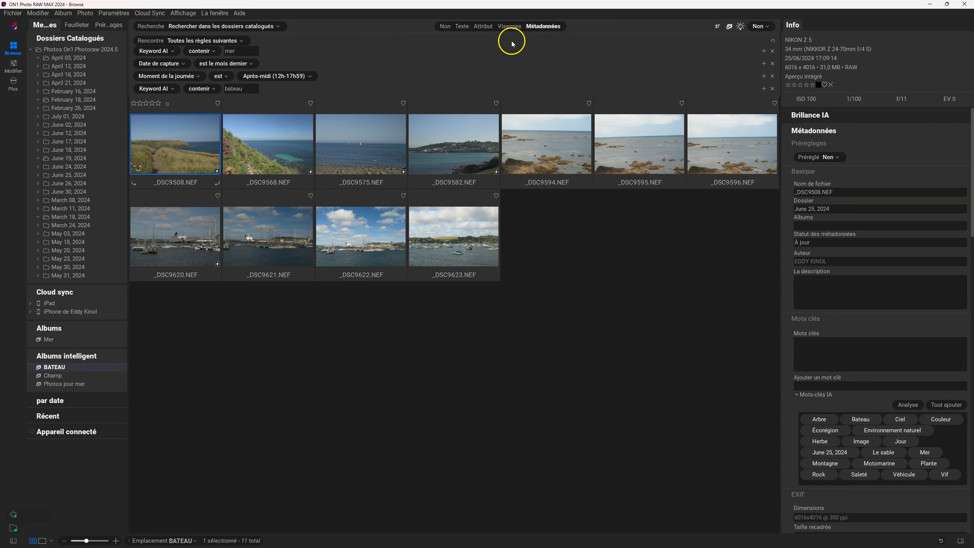
Step: Give the harbour photos _DSC9622.NEF, _DSC9621.NEF and _DSC9620.NEF a five-star rating together
{"action": "left_click", "coordinate": [509, 26]}
{"action": "left_click", "coordinate": [361, 249]}
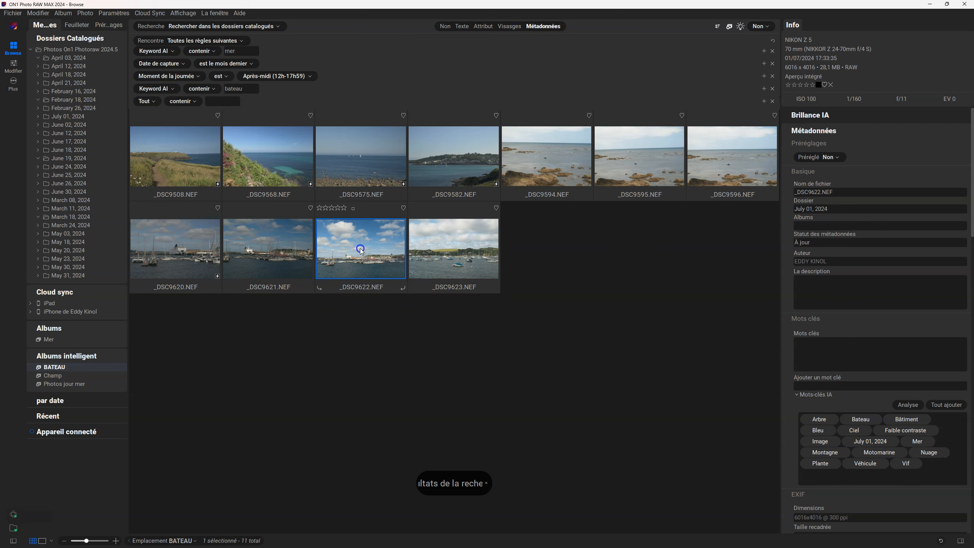
{"action": "left_click", "coordinate": [263, 256], "text": "ctrl"}
{"action": "left_click", "coordinate": [198, 258], "text": "ctrl"}
{"action": "left_click", "coordinate": [158, 207]}
Step: Restrict the search to ratings equal to five stars and save it as a smart album named 5 ETOILES BATEAU JOUR
{"action": "left_click", "coordinate": [157, 41]}
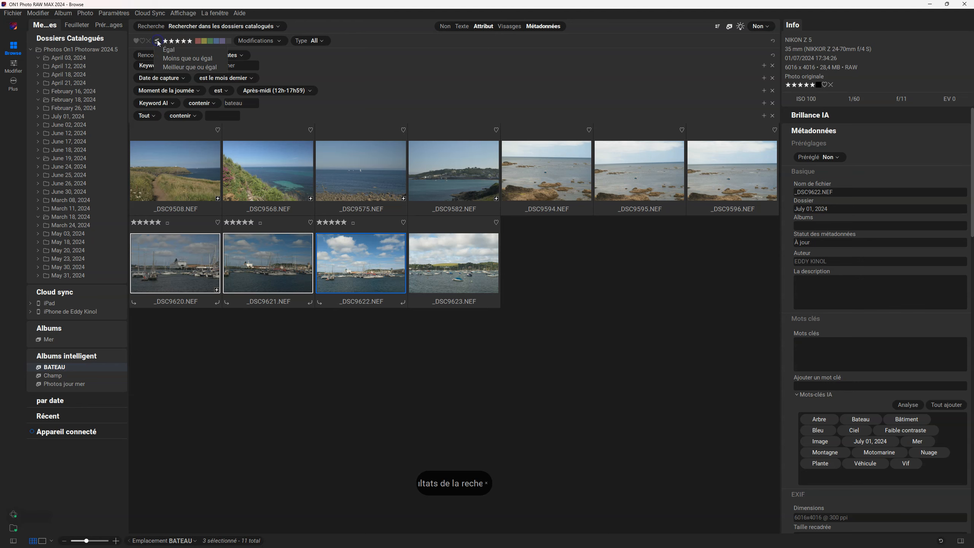
{"action": "left_click", "coordinate": [166, 49]}
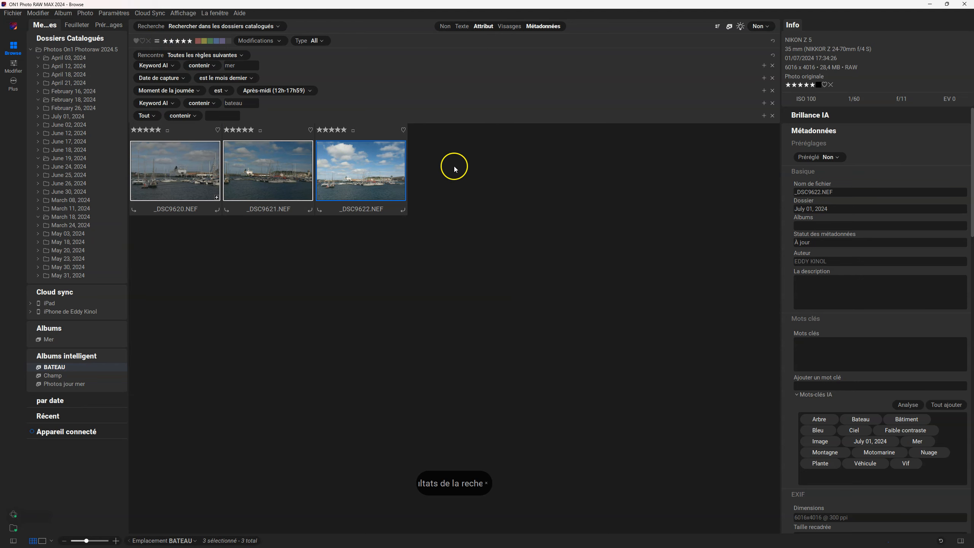
{"action": "left_click", "coordinate": [729, 27]}
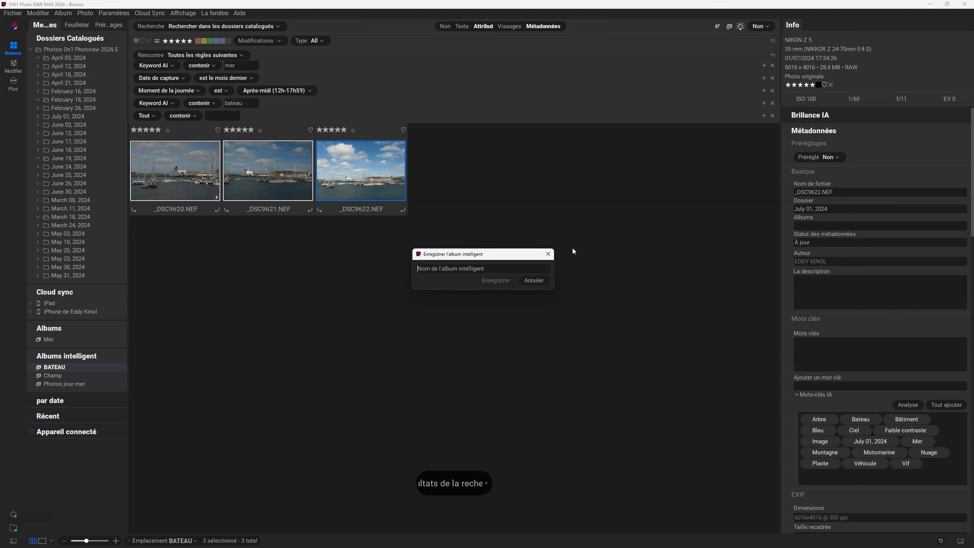
{"action": "type", "text": "5 ETOILES"}
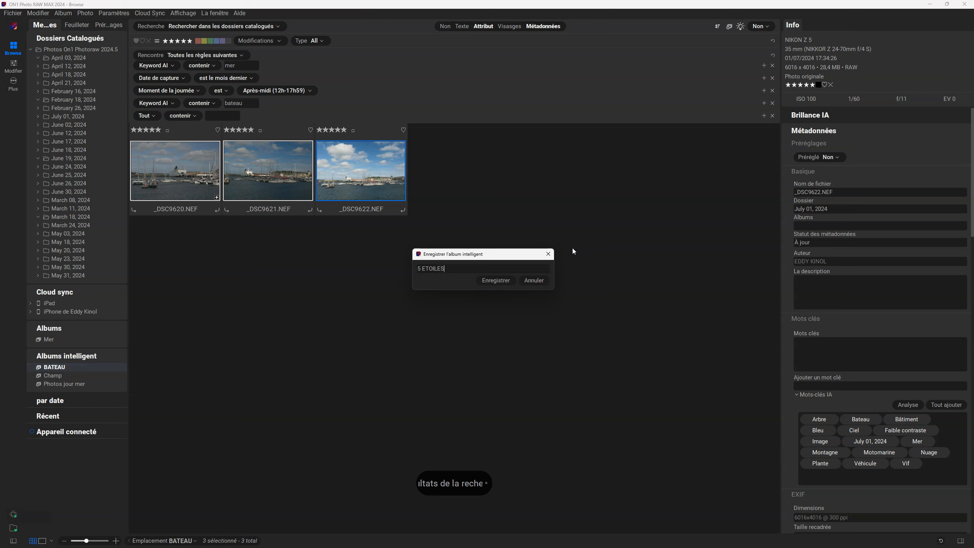
{"action": "type", "text": " BATEAU JOUR"}
{"action": "left_click", "coordinate": [494, 279]}
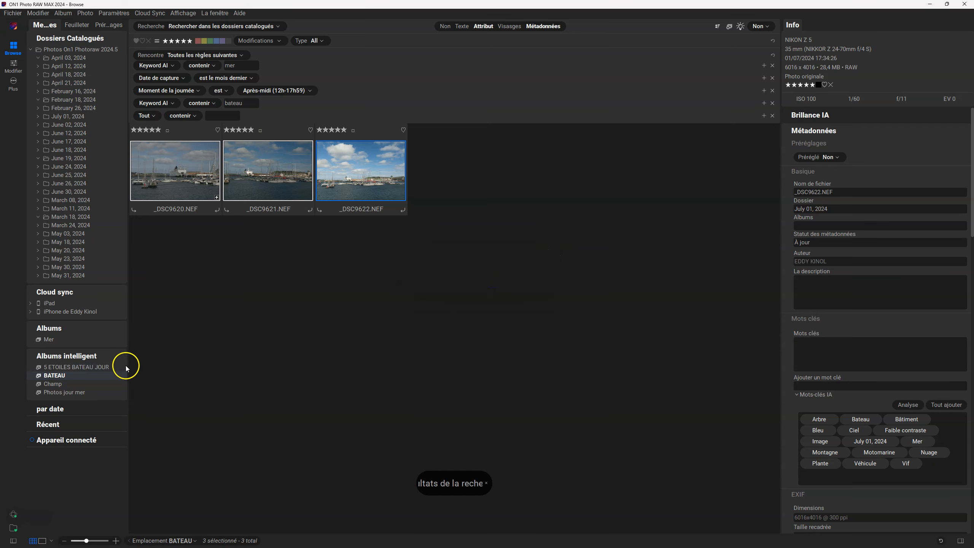
Step: Compare the contents of the 5 ETOILES BATEAU JOUR, BATEAU, Champ and Photos jour mer smart albums, ending on 5 ETOILES BATEAU JOUR
{"action": "left_click", "coordinate": [89, 367]}
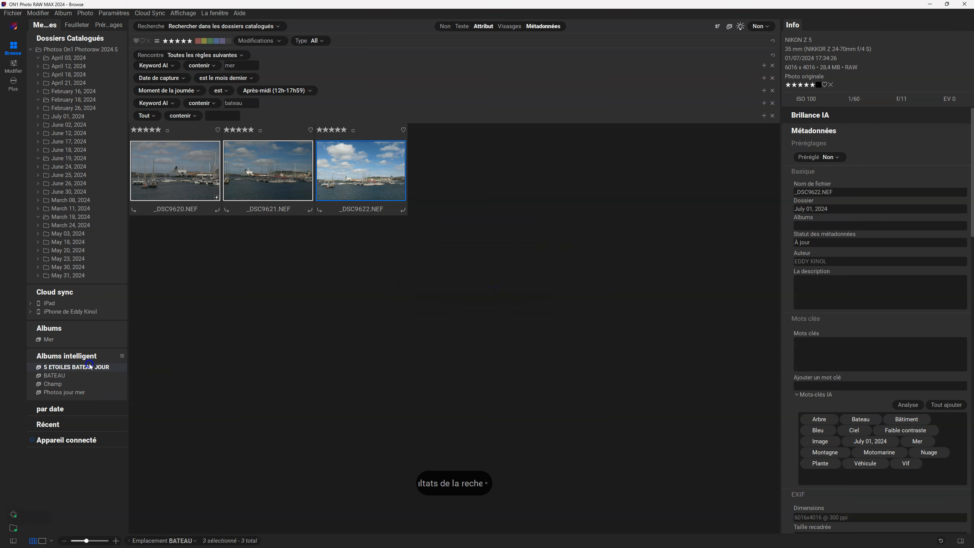
{"action": "left_click", "coordinate": [65, 376]}
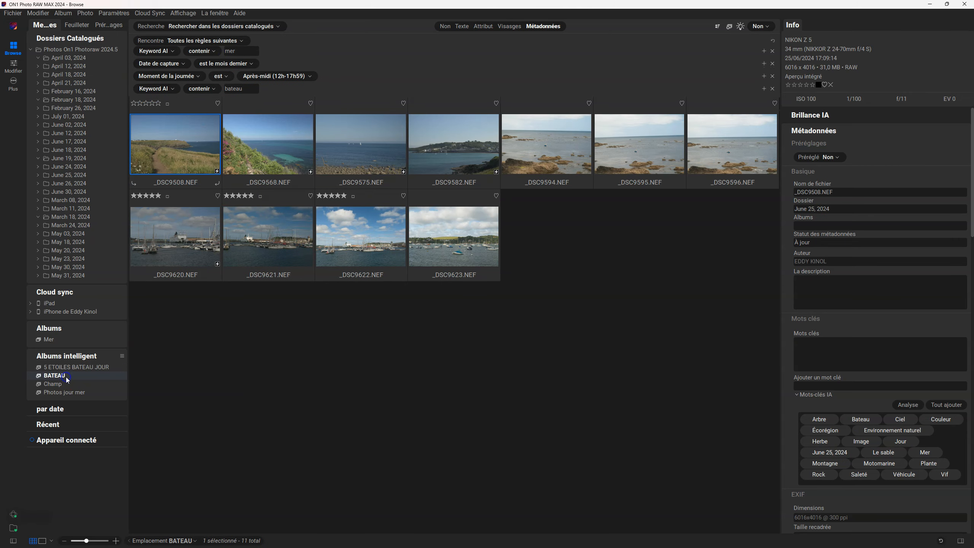
{"action": "left_click", "coordinate": [62, 384]}
{"action": "left_click", "coordinate": [72, 393]}
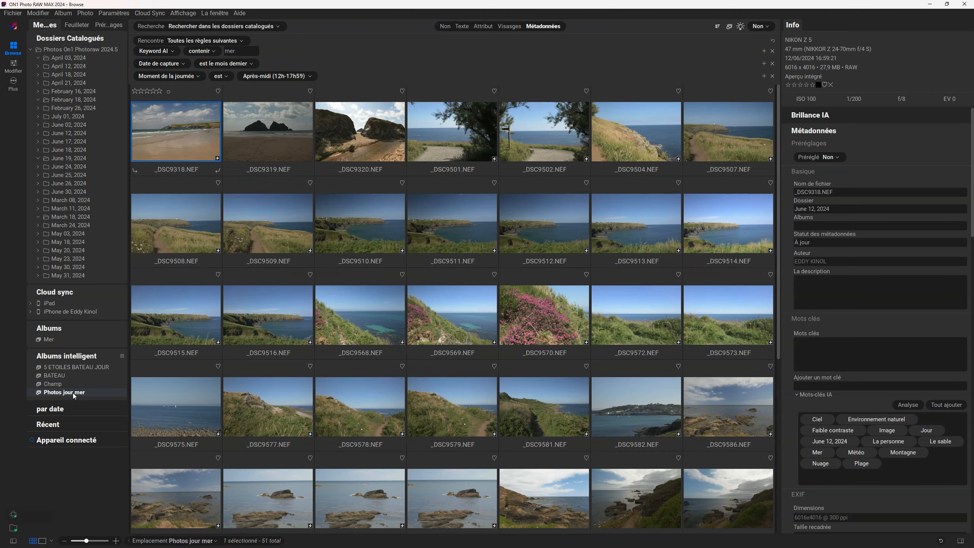
{"action": "left_click", "coordinate": [72, 367]}
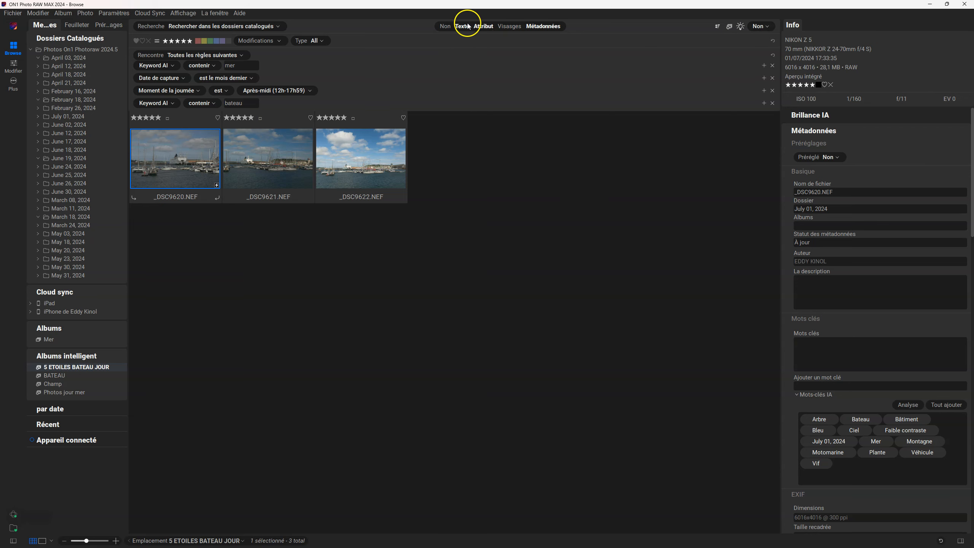
Step: Turn off the search filters and open the regular album Mer
{"action": "left_click", "coordinate": [483, 27]}
{"action": "left_click", "coordinate": [528, 26]}
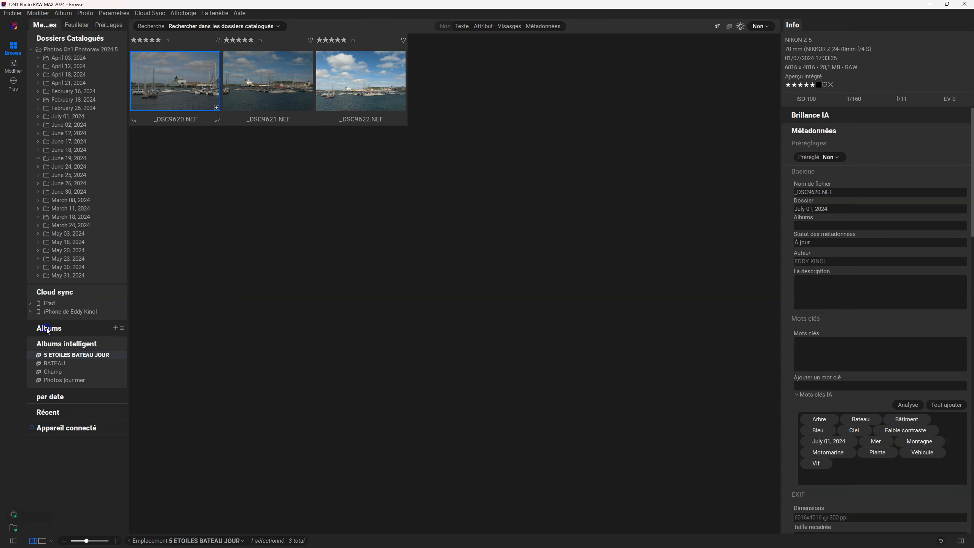
{"action": "left_click", "coordinate": [46, 339]}
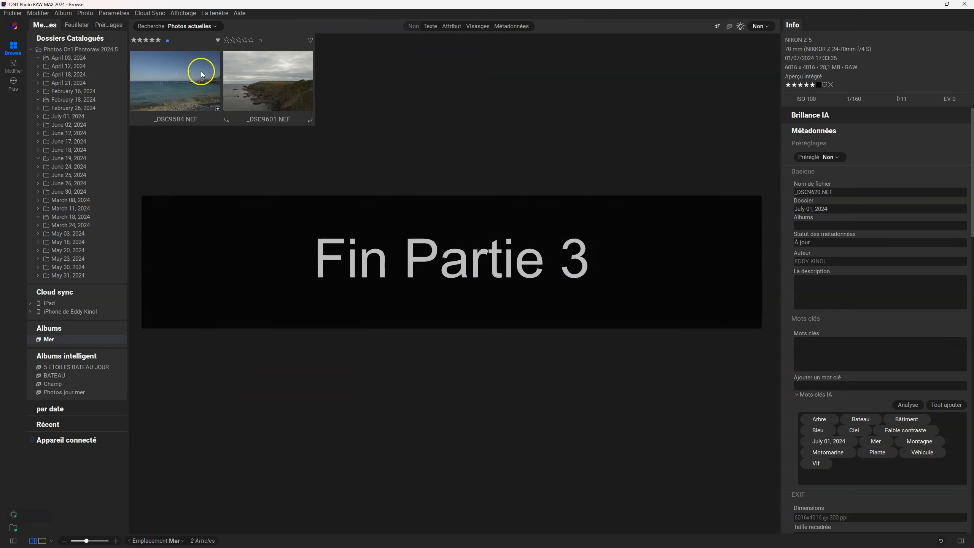